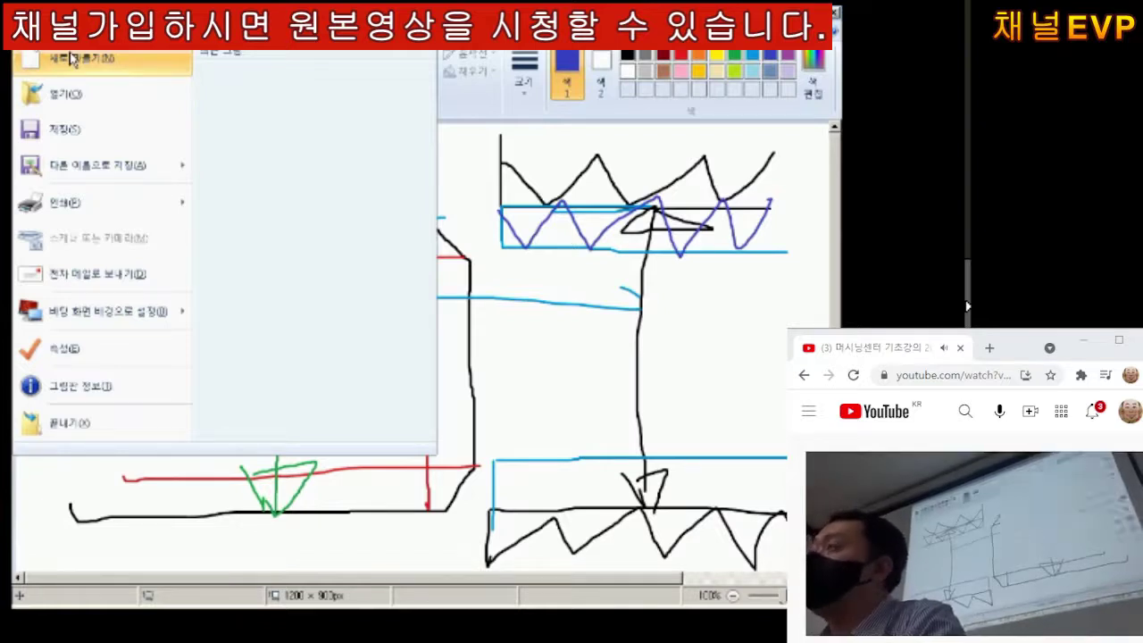
Discard the old machining sketch unsaved and start a blank canvas
{"action": "left_click", "coordinate": [70, 58]}
{"action": "left_click", "coordinate": [466, 323]}
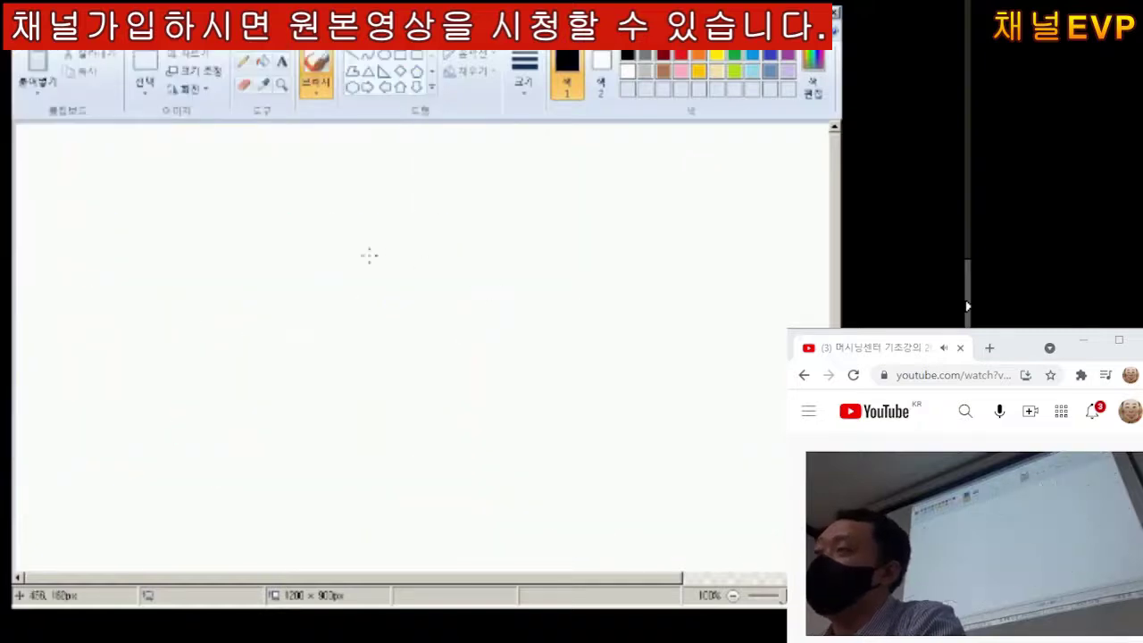
Draw a black loop crossed by a thick vertical line, plus a downward arrow at left
{"action": "mouse_move", "coordinate": [249, 192]}
{"action": "left_mouse_down"}
{"action": "mouse_move", "coordinate": [291, 263]}
{"action": "mouse_move", "coordinate": [189, 217]}
{"action": "mouse_move", "coordinate": [156, 257]}
{"action": "left_mouse_up"}
{"action": "left_click_drag", "start_coordinate": [188, 219], "coordinate": [223, 234]}
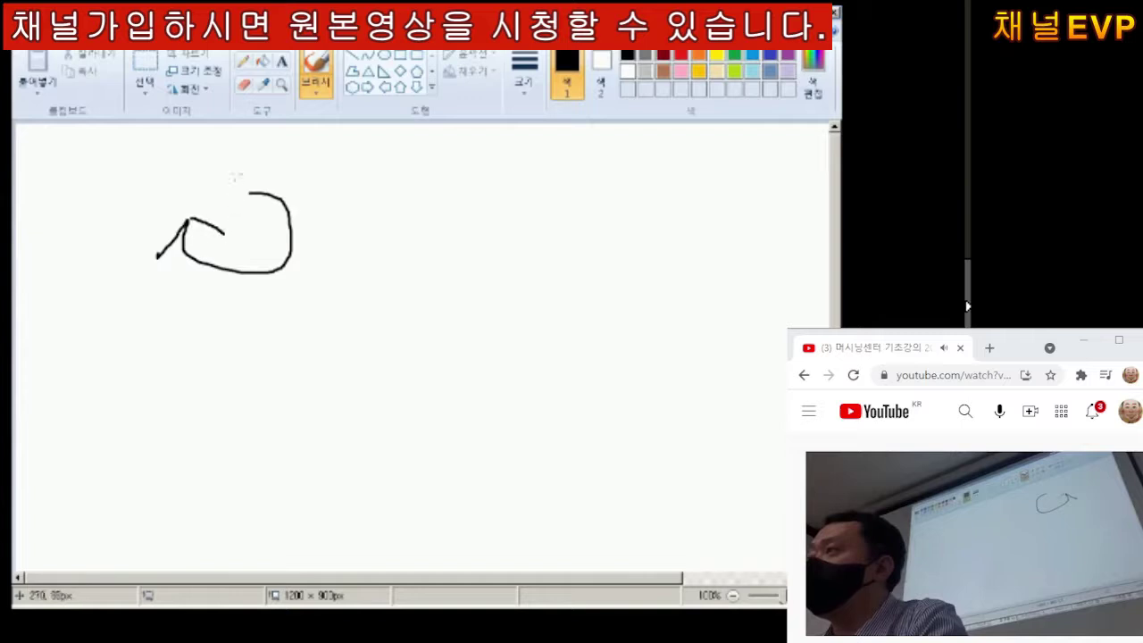
{"action": "mouse_move", "coordinate": [233, 167]}
{"action": "left_mouse_down"}
{"action": "mouse_move", "coordinate": [225, 416]}
{"action": "mouse_move", "coordinate": [220, 224]}
{"action": "left_mouse_up"}
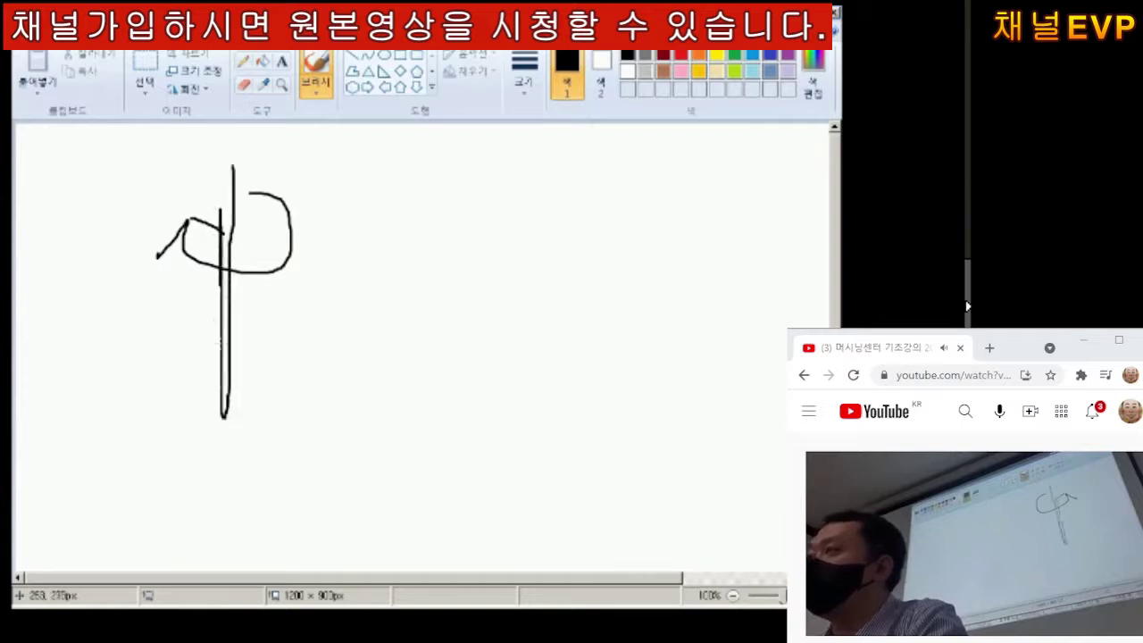
{"action": "mouse_move", "coordinate": [221, 464]}
{"action": "left_mouse_down"}
{"action": "mouse_move", "coordinate": [225, 207]}
{"action": "mouse_move", "coordinate": [221, 336]}
{"action": "left_mouse_up"}
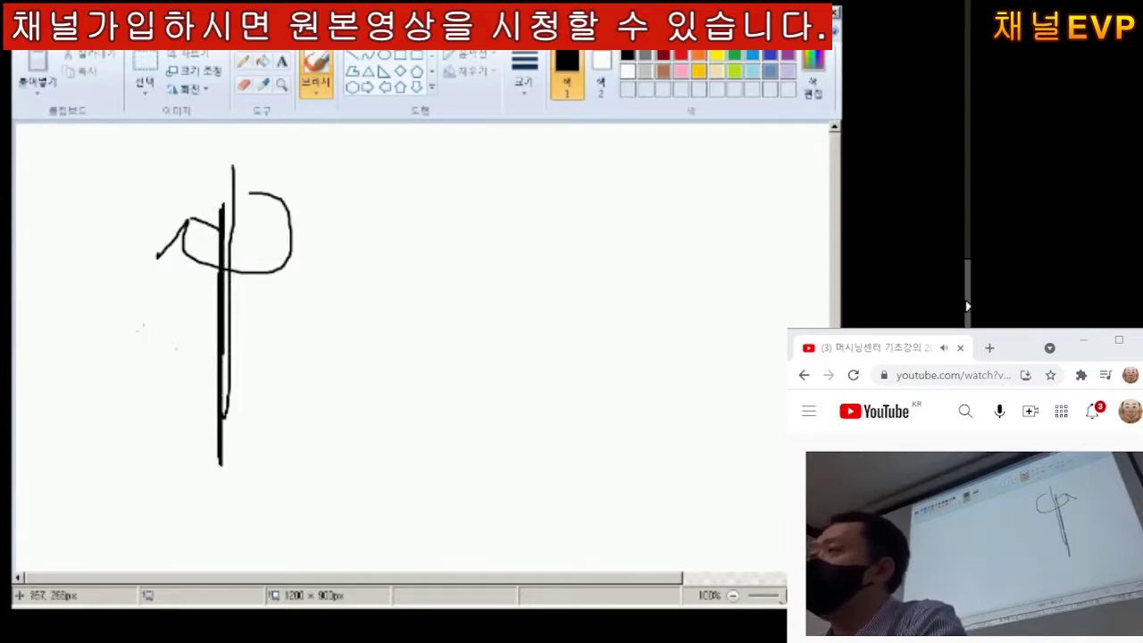
{"action": "mouse_move", "coordinate": [142, 341]}
{"action": "left_mouse_down"}
{"action": "mouse_move", "coordinate": [151, 457]}
{"action": "mouse_move", "coordinate": [162, 408]}
{"action": "left_mouse_up"}
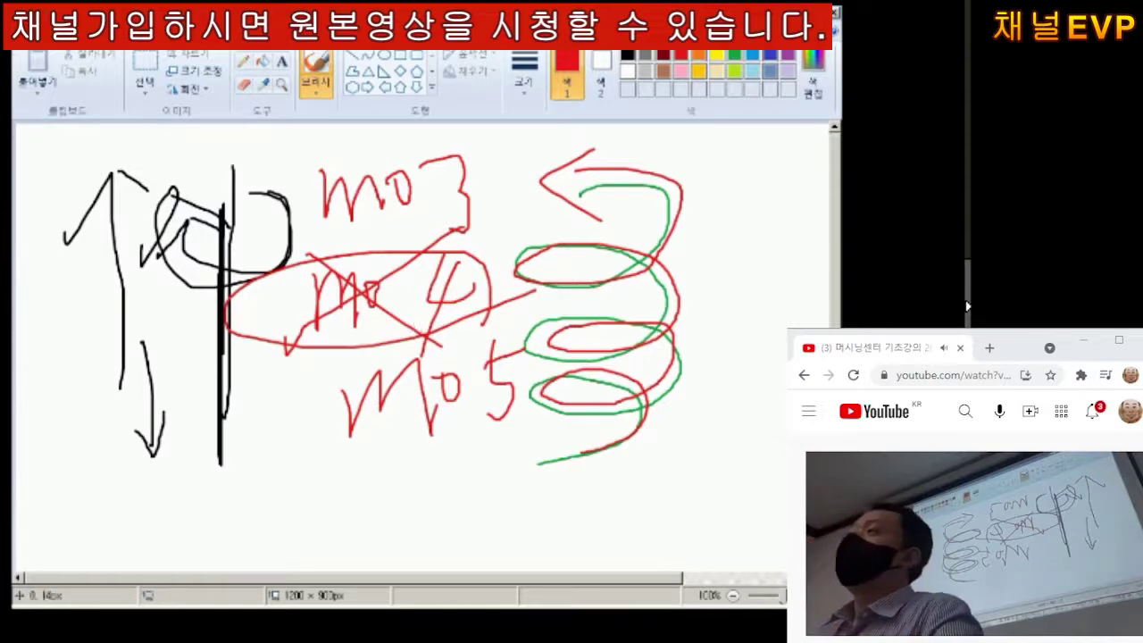
Start a new unsaved canvas, then draw a black vertical stroke and a red wavy line
{"action": "left_click", "coordinate": [29, 41]}
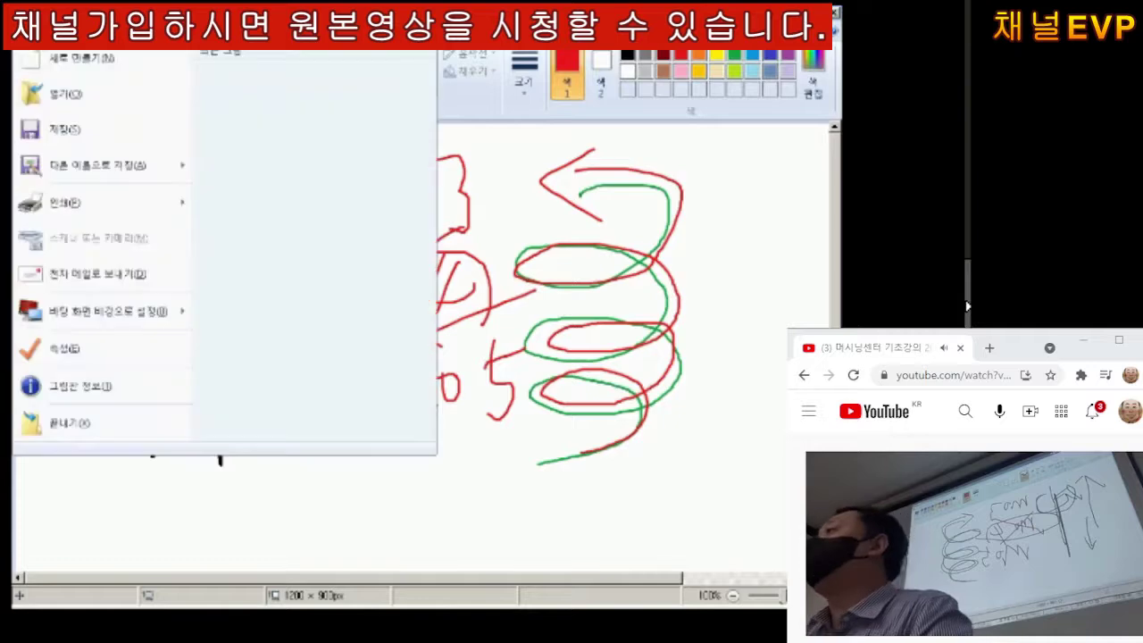
{"action": "left_click", "coordinate": [83, 59]}
{"action": "left_click", "coordinate": [455, 323]}
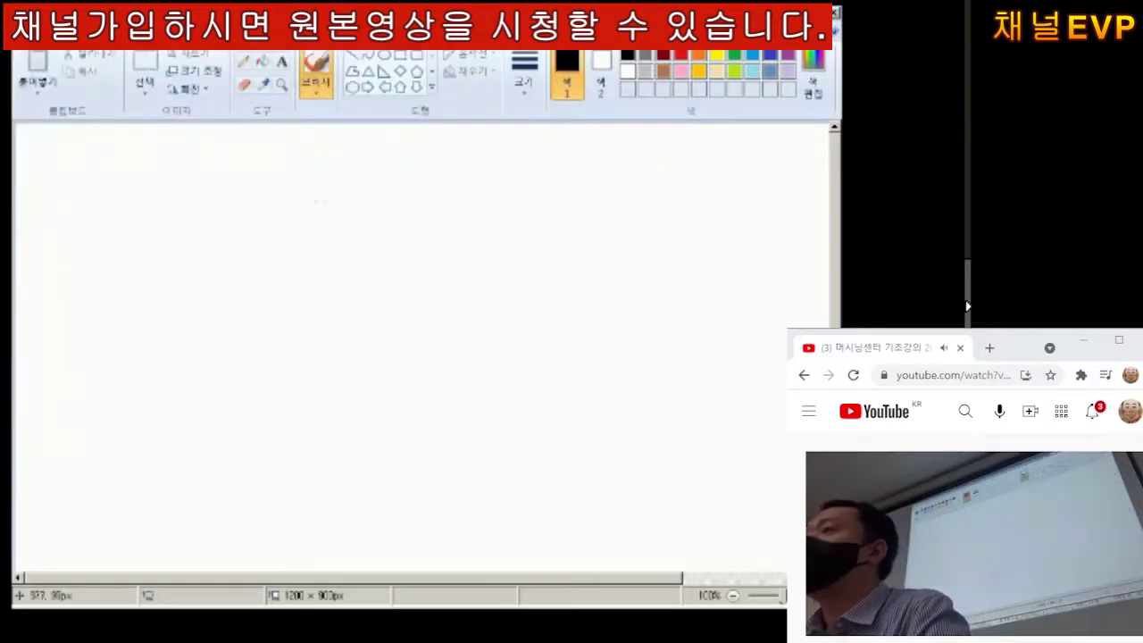
{"action": "mouse_move", "coordinate": [319, 198]}
{"action": "left_mouse_down"}
{"action": "mouse_move", "coordinate": [406, 194]}
{"action": "mouse_move", "coordinate": [449, 278]}
{"action": "mouse_move", "coordinate": [370, 250]}
{"action": "mouse_move", "coordinate": [403, 402]}
{"action": "mouse_move", "coordinate": [434, 328]}
{"action": "mouse_move", "coordinate": [446, 454]}
{"action": "mouse_move", "coordinate": [383, 395]}
{"action": "mouse_move", "coordinate": [446, 467]}
{"action": "mouse_move", "coordinate": [320, 520]}
{"action": "left_mouse_up"}
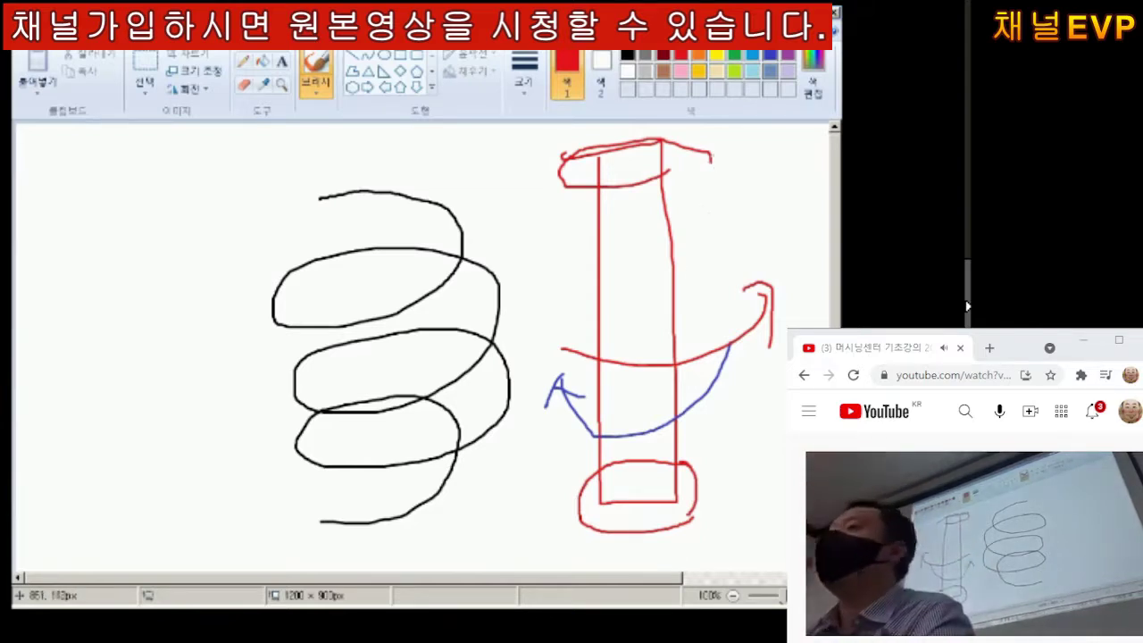
{"action": "left_click_drag", "start_coordinate": [564, 291], "coordinate": [733, 318]}
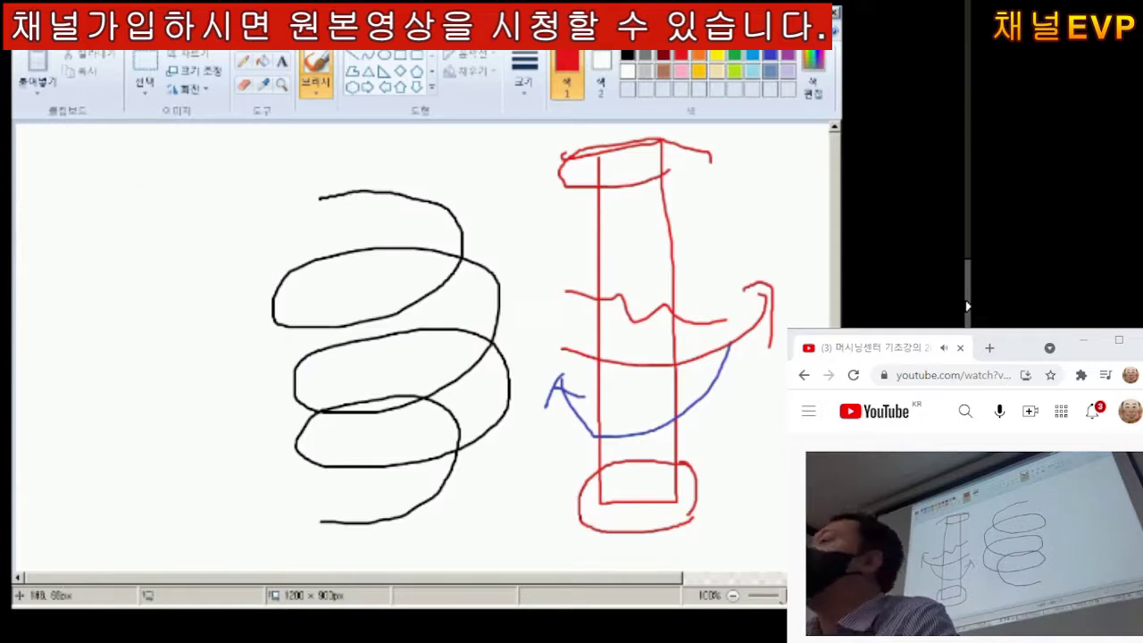
Draw a red spiral stroke down the left side of the canvas
{"action": "mouse_move", "coordinate": [105, 201]}
{"action": "left_mouse_down"}
{"action": "mouse_move", "coordinate": [101, 365]}
{"action": "mouse_move", "coordinate": [144, 453]}
{"action": "left_mouse_up"}
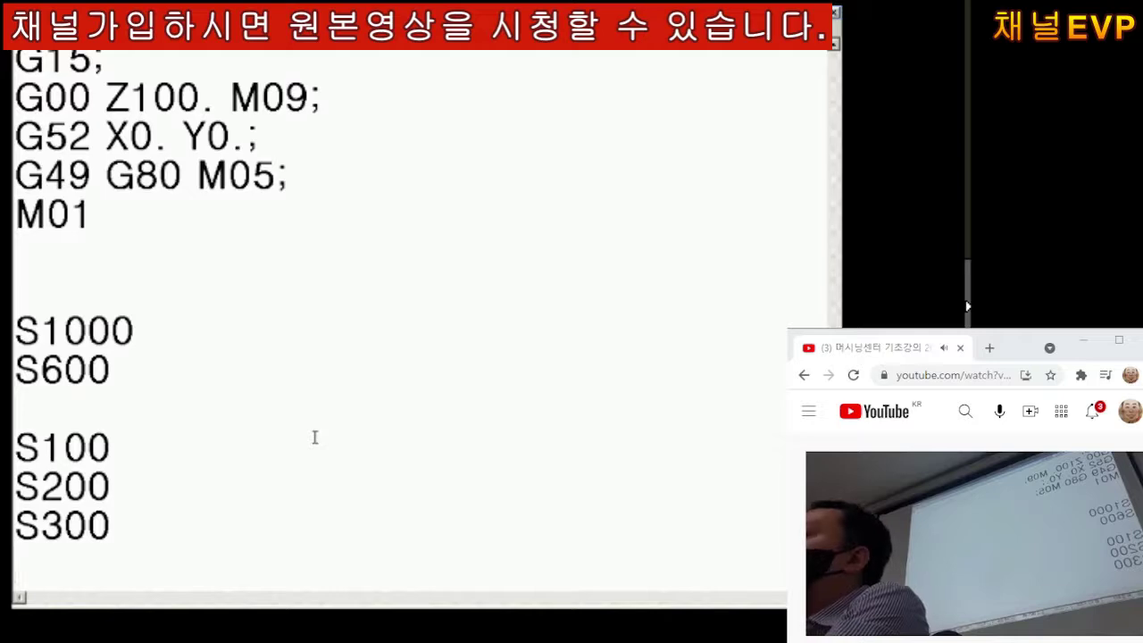
{"action": "scroll", "coordinate": [335, 418], "scroll_direction": "down", "scroll_amount": 1}
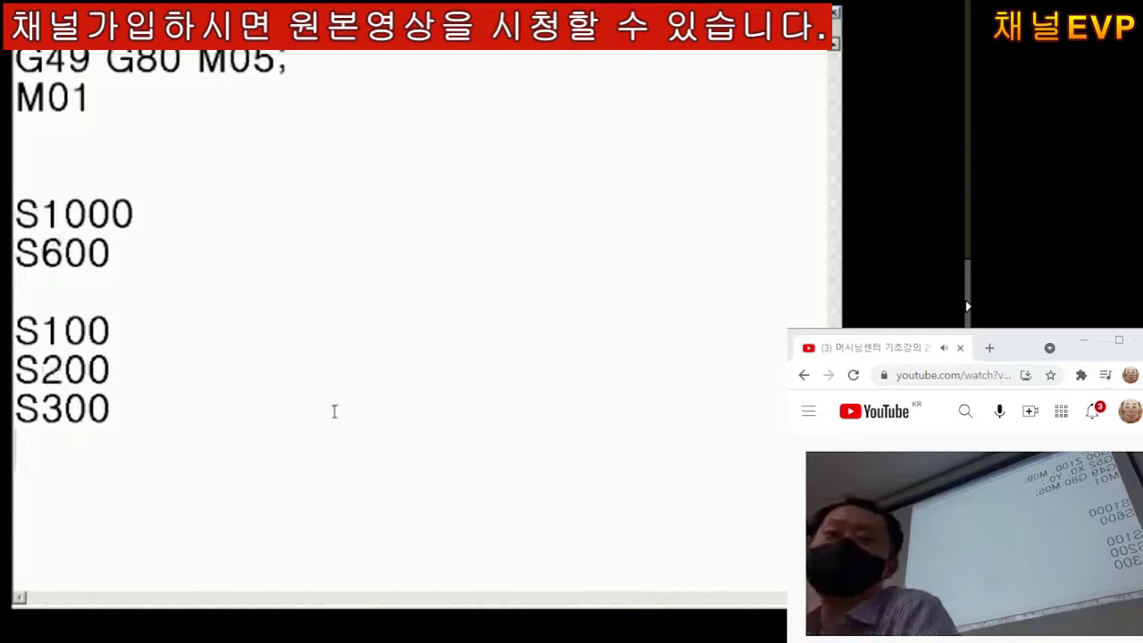
{"action": "scroll", "coordinate": [335, 416], "scroll_direction": "down", "scroll_amount": 2}
{"action": "scroll", "coordinate": [335, 412], "scroll_direction": "down", "scroll_amount": 3}
{"action": "scroll", "coordinate": [335, 411], "scroll_direction": "down", "scroll_amount": 2}
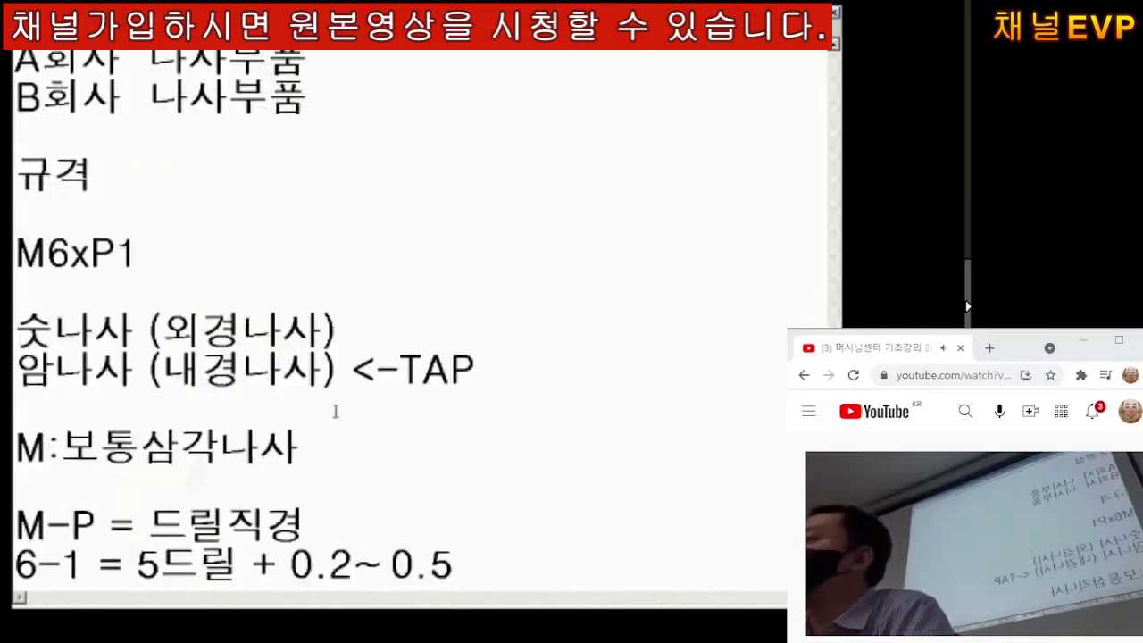
{"action": "scroll", "coordinate": [335, 411], "scroll_direction": "down", "scroll_amount": 1}
{"action": "scroll", "coordinate": [333, 413], "scroll_direction": "down", "scroll_amount": 2}
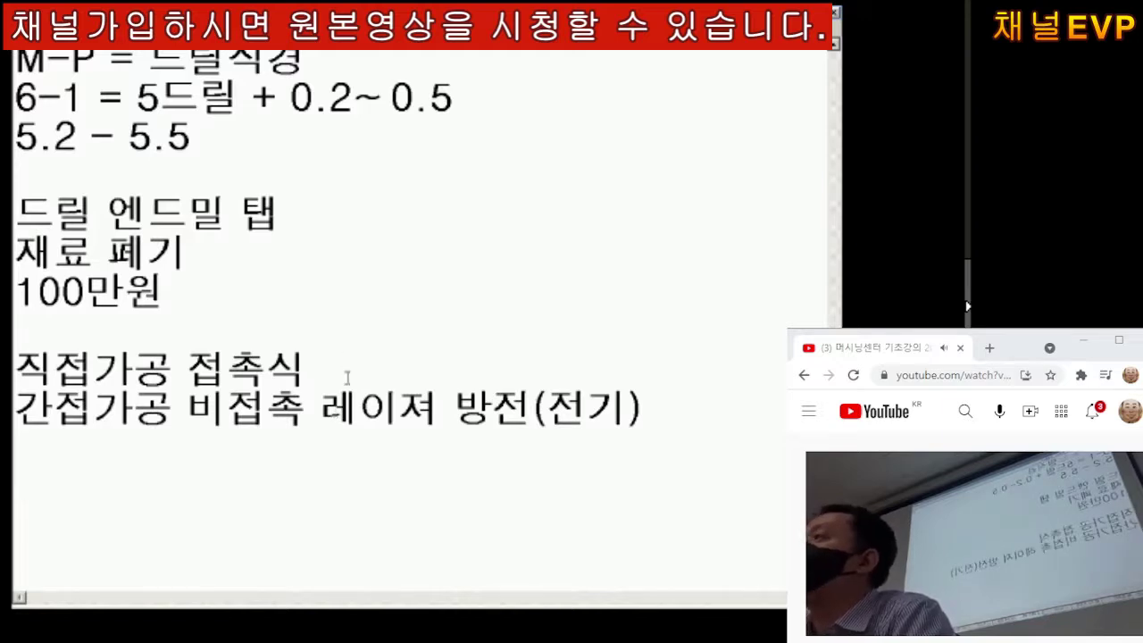
{"action": "scroll", "coordinate": [347, 378], "scroll_direction": "up", "scroll_amount": 2}
{"action": "scroll", "coordinate": [347, 378], "scroll_direction": "up", "scroll_amount": 1}
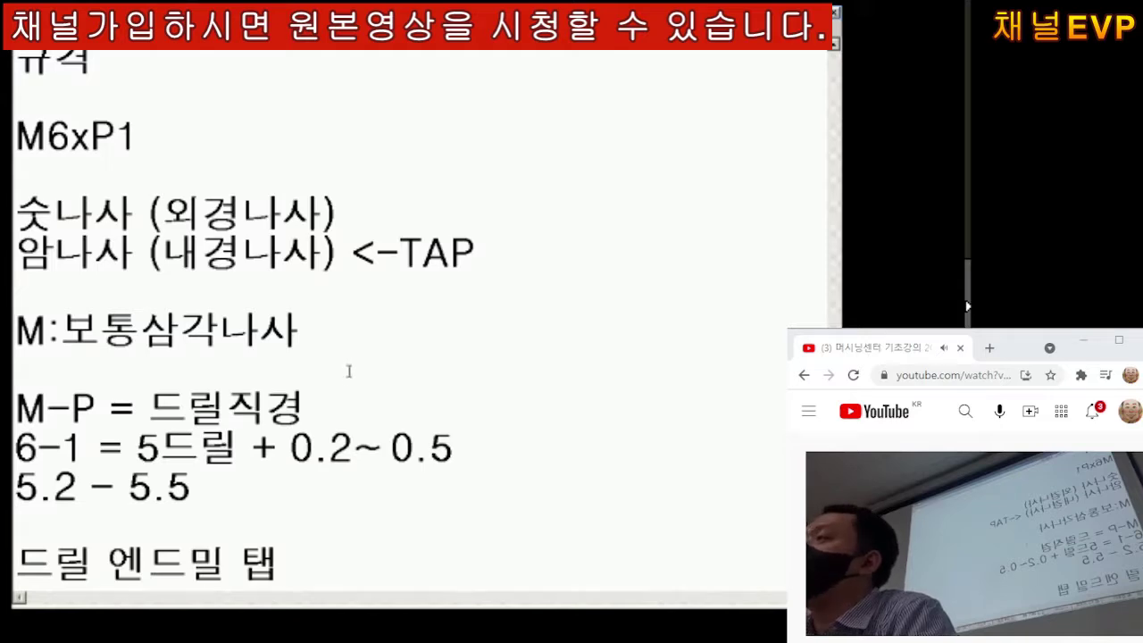
{"action": "scroll", "coordinate": [349, 371], "scroll_direction": "up", "scroll_amount": 1}
{"action": "scroll", "coordinate": [348, 371], "scroll_direction": "up", "scroll_amount": 3}
{"action": "scroll", "coordinate": [349, 368], "scroll_direction": "up", "scroll_amount": 2}
{"action": "scroll", "coordinate": [350, 363], "scroll_direction": "up", "scroll_amount": 1}
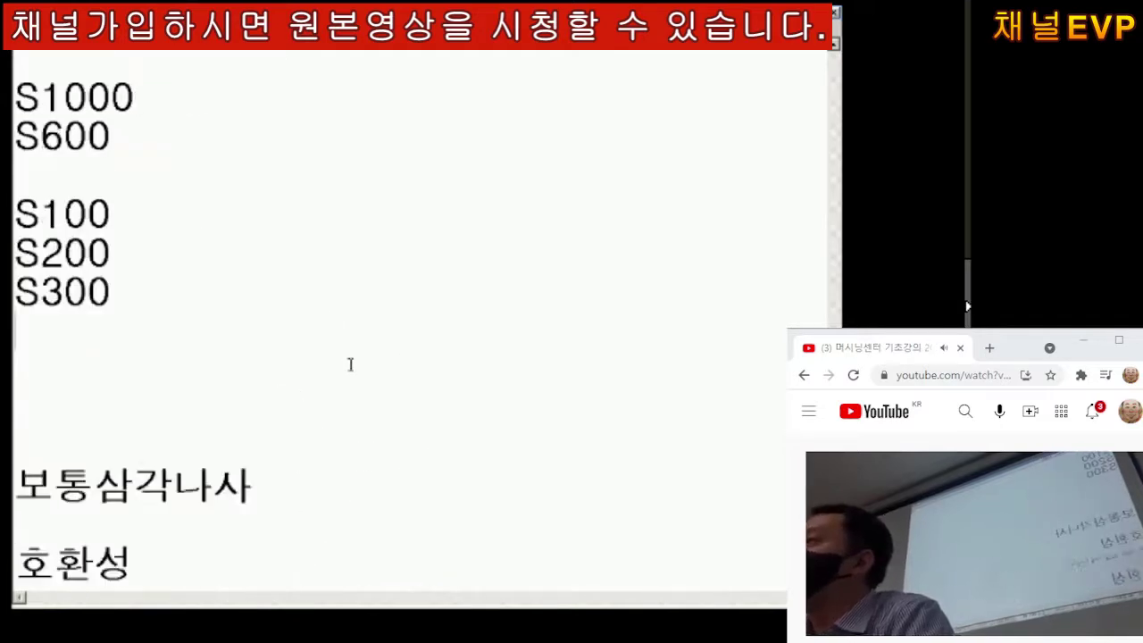
{"action": "scroll", "coordinate": [350, 363], "scroll_direction": "up", "scroll_amount": 2}
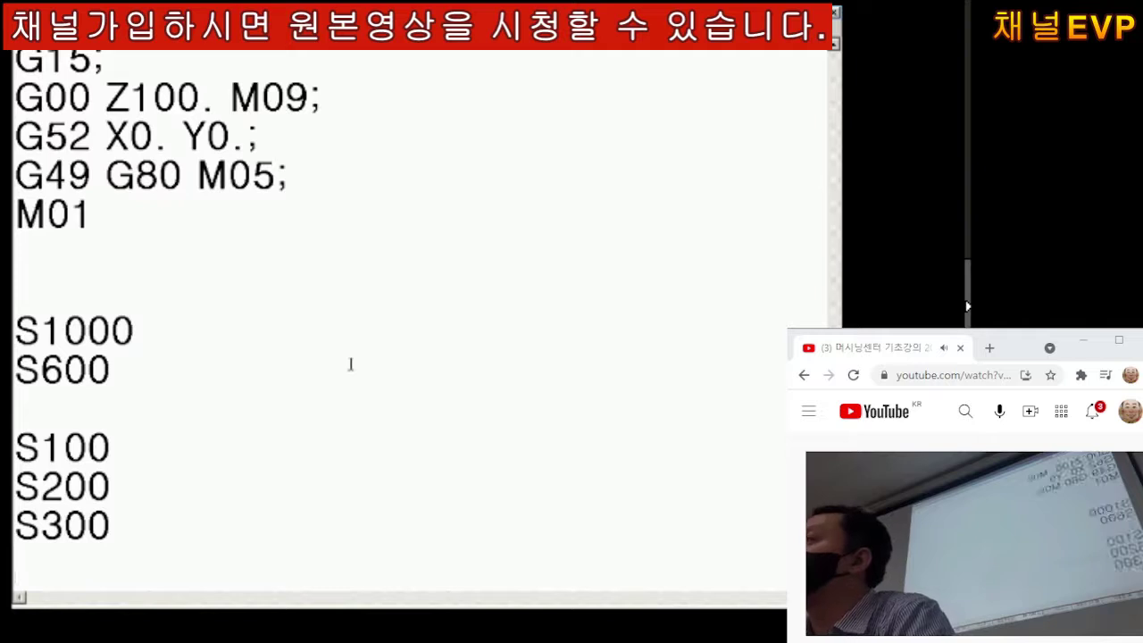
Overwrite the selected line with the tool change T05 M06;(M6xP1)
{"action": "left_click_drag", "start_coordinate": [116, 446], "coordinate": [14, 446]}
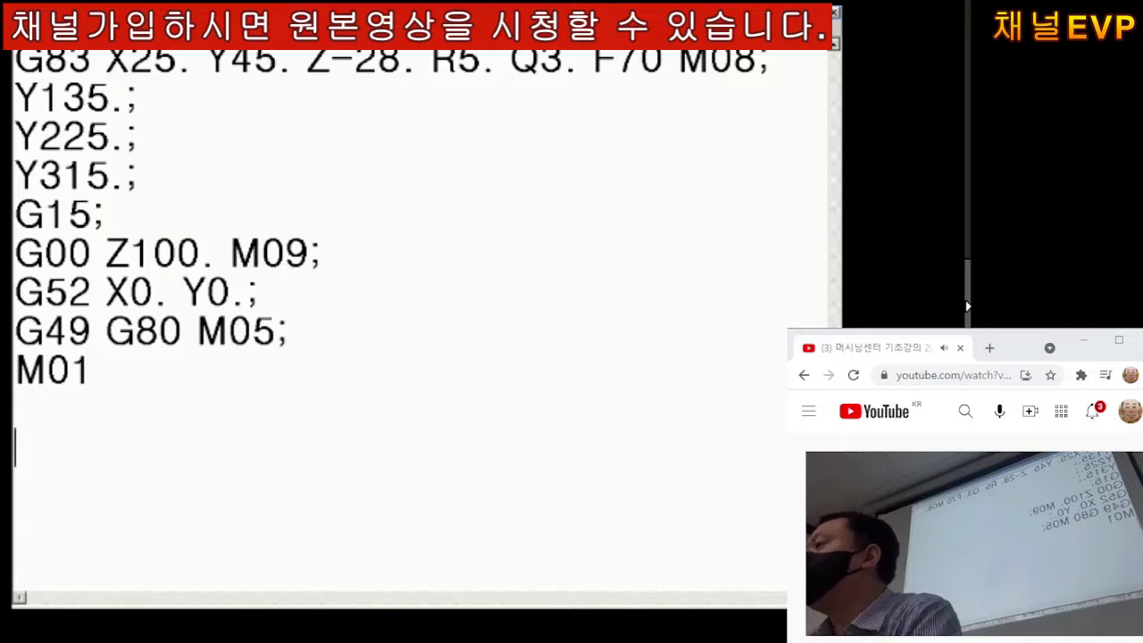
{"action": "type", "text": "T05 M06"}
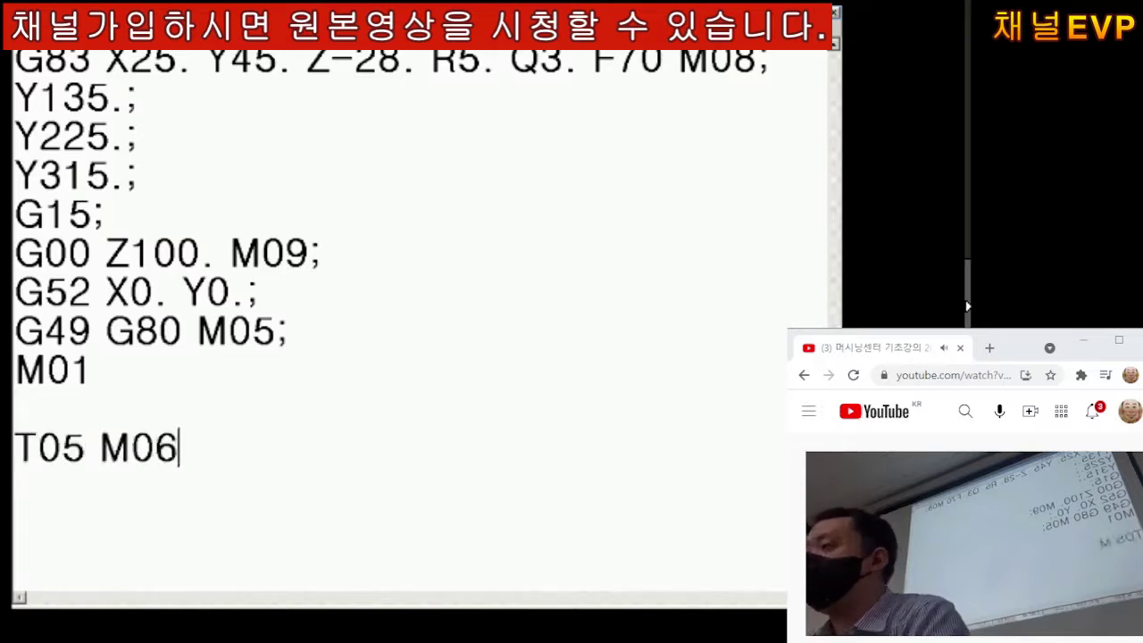
{"action": "type", "text": ";("}
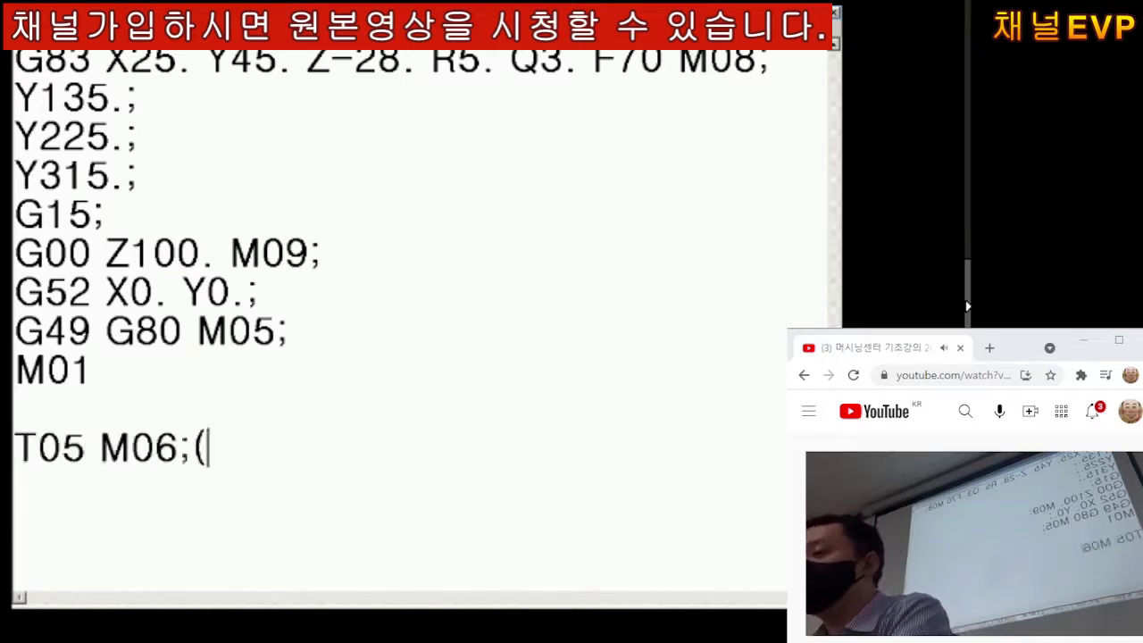
{"action": "type", "text": "M"}
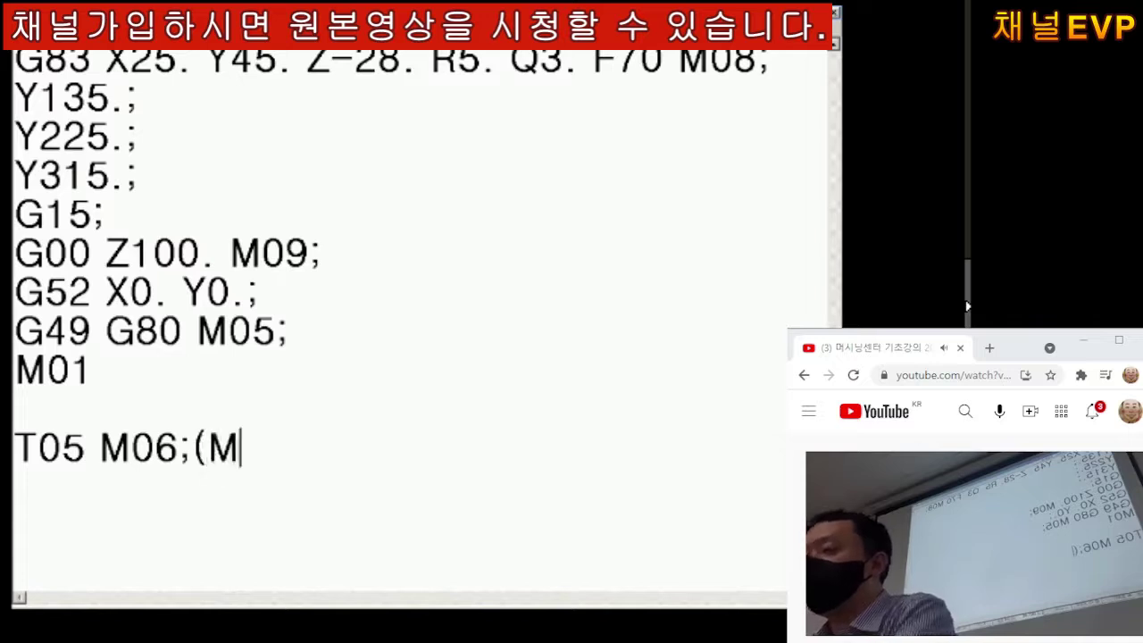
{"action": "type", "text": "6xp"}
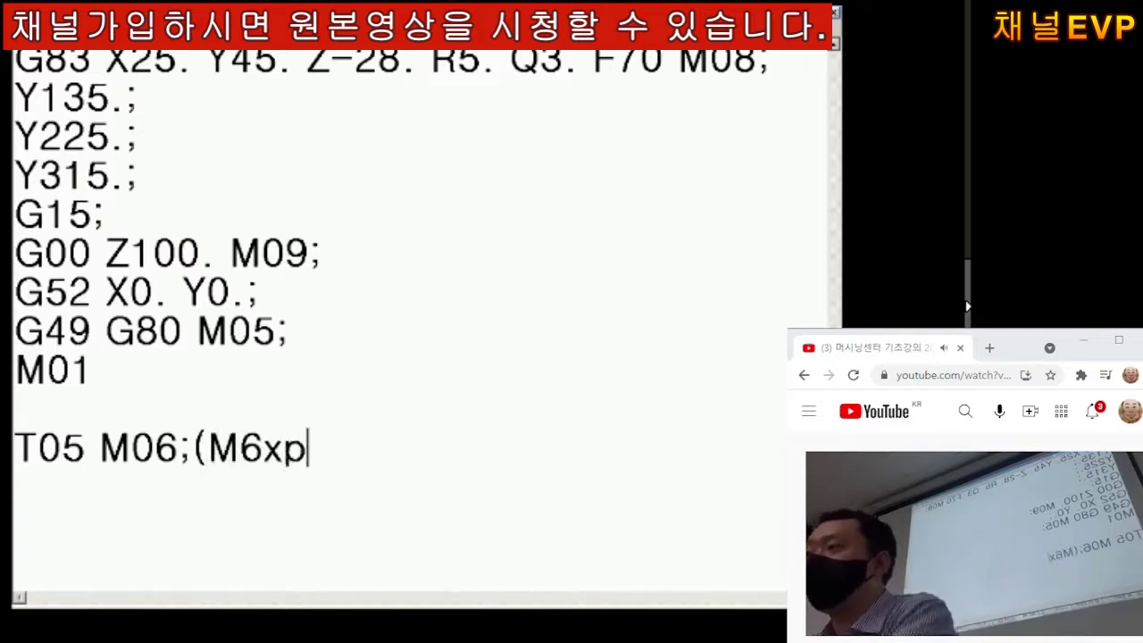
{"action": "key", "text": "BackSpace"}
{"action": "type", "text": "P1"}
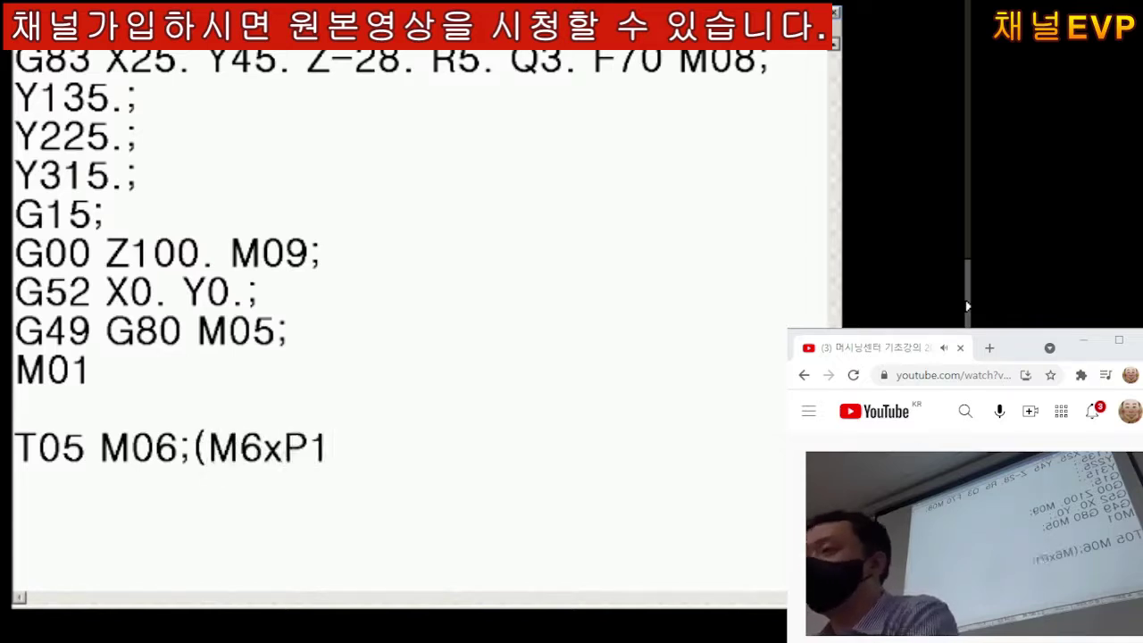
{"action": "type", "text": ")"}
{"action": "key", "text": "BackSpace"}
{"action": "key", "text": "BackSpace"}
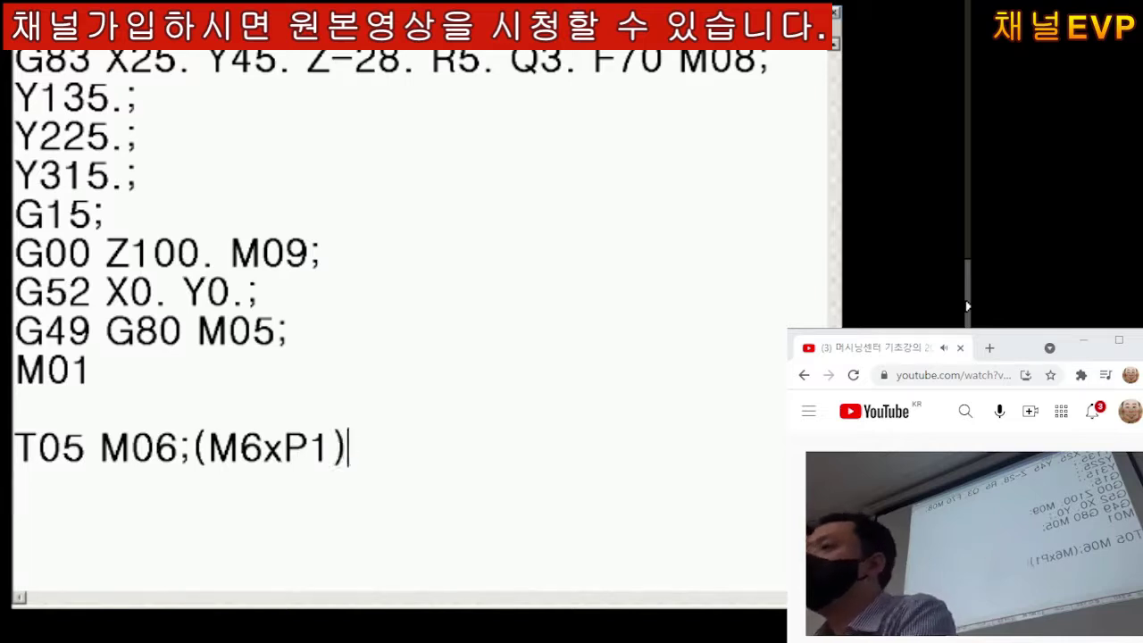
{"action": "key", "text": "Return"}
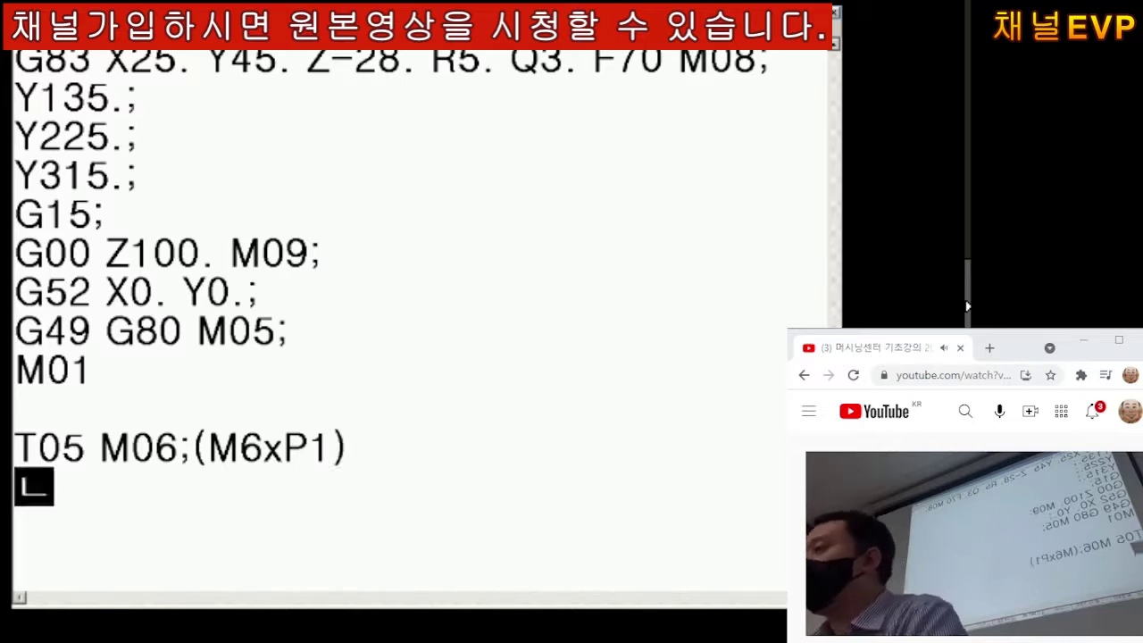
Add the lines S100 M03 and G54 G90 G00 X15. Y15.; below it
{"action": "type", "text": "S100 "}
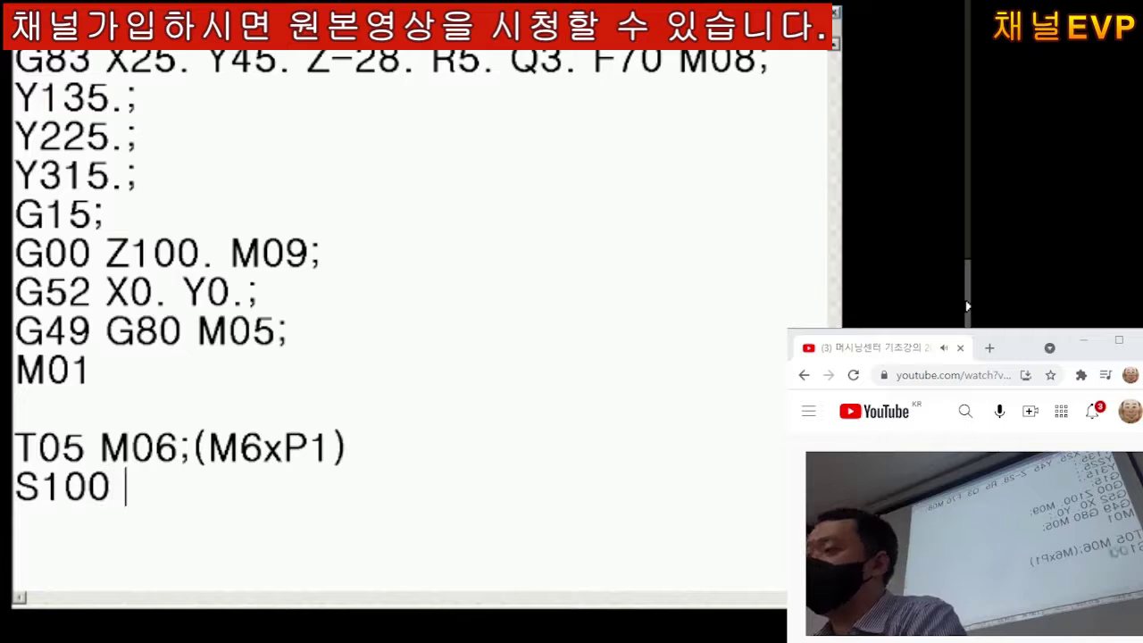
{"action": "type", "text": "M03;"}
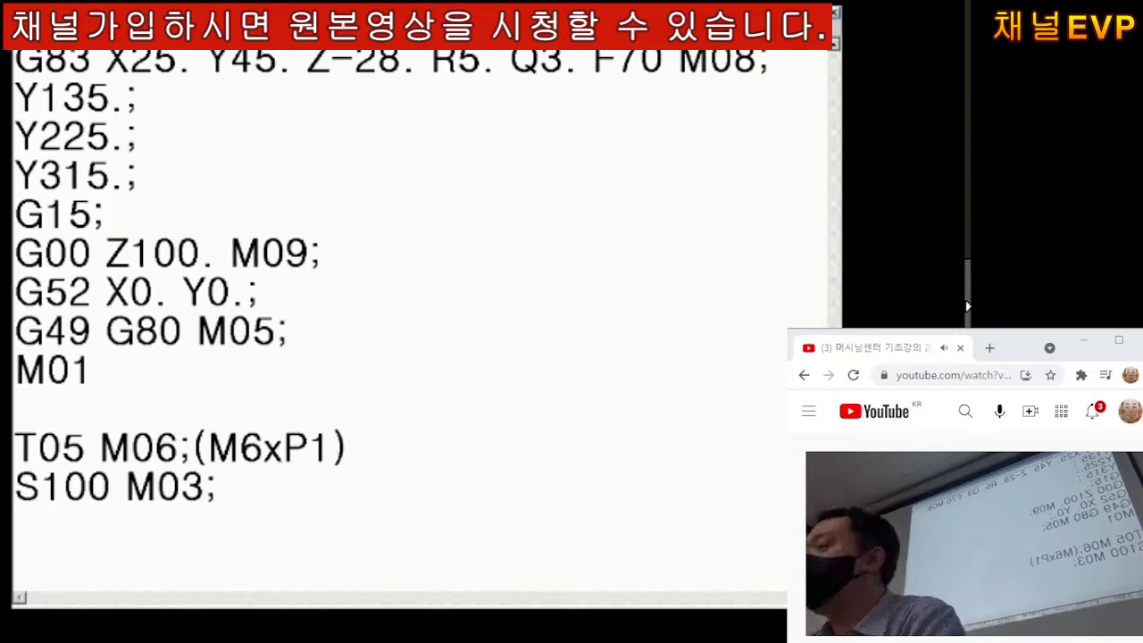
{"action": "key", "text": "Return"}
{"action": "type", "text": "G54 G90 G00 "}
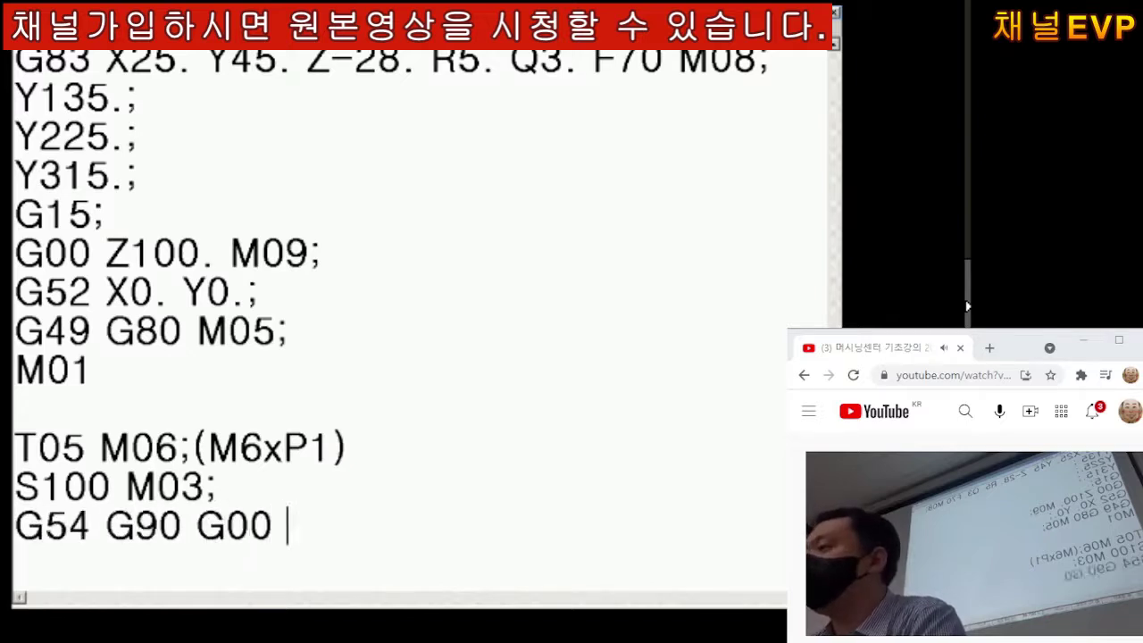
{"action": "type", "text": "X15. Y15."}
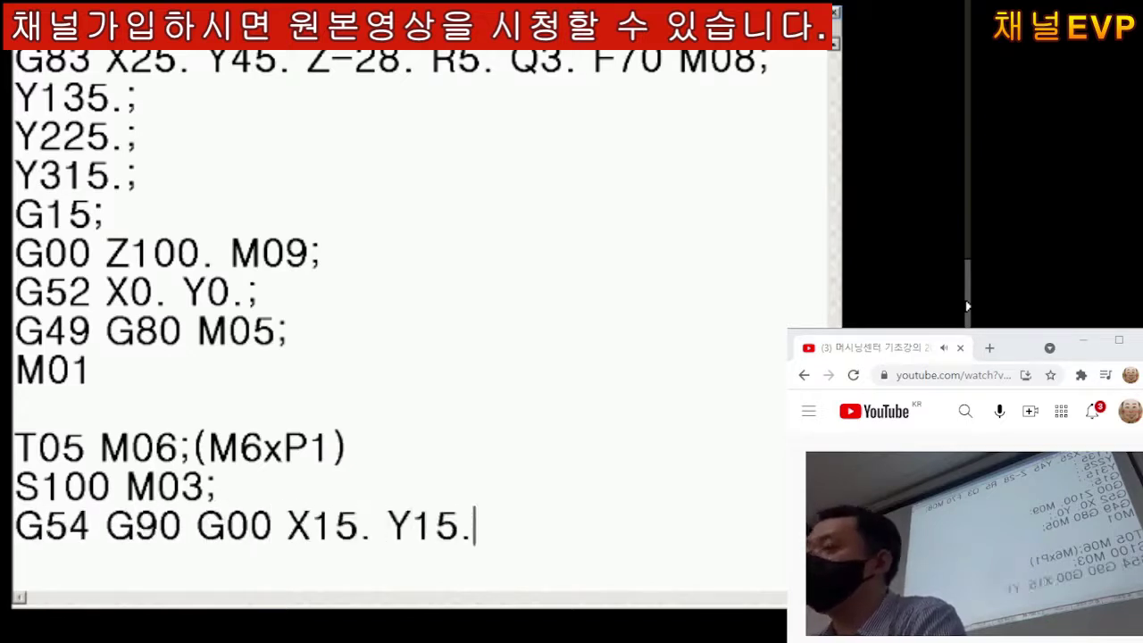
{"action": "type", "text": ";"}
{"action": "key", "text": "Return"}
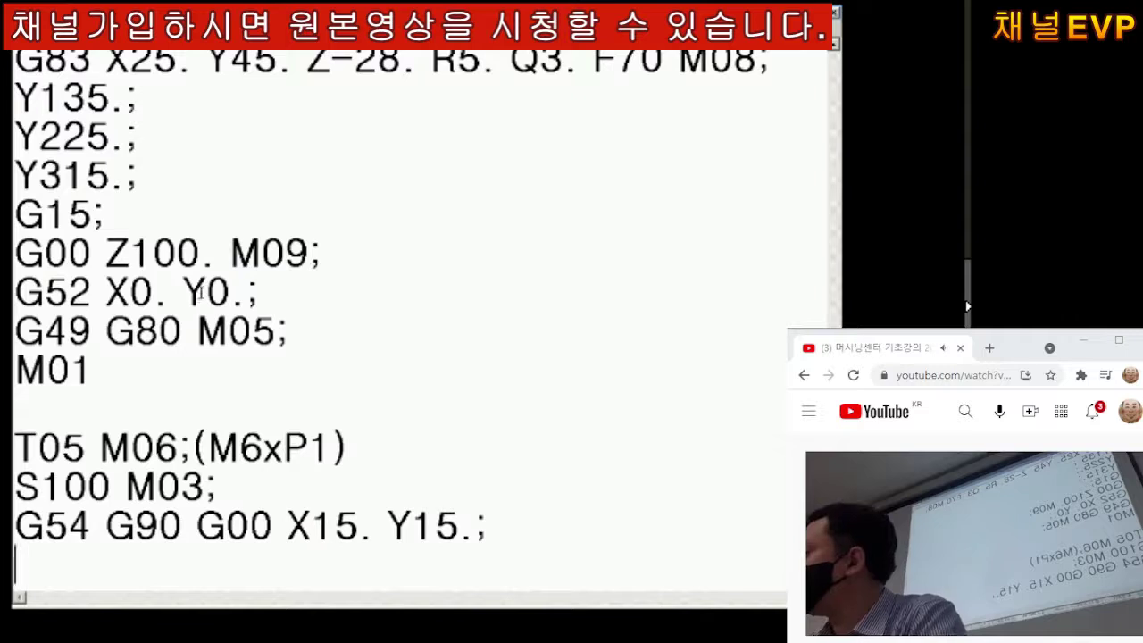
Add the length-offset line G43 H05 Z10.;
{"action": "scroll", "coordinate": [516, 461], "scroll_direction": "down", "scroll_amount": 1}
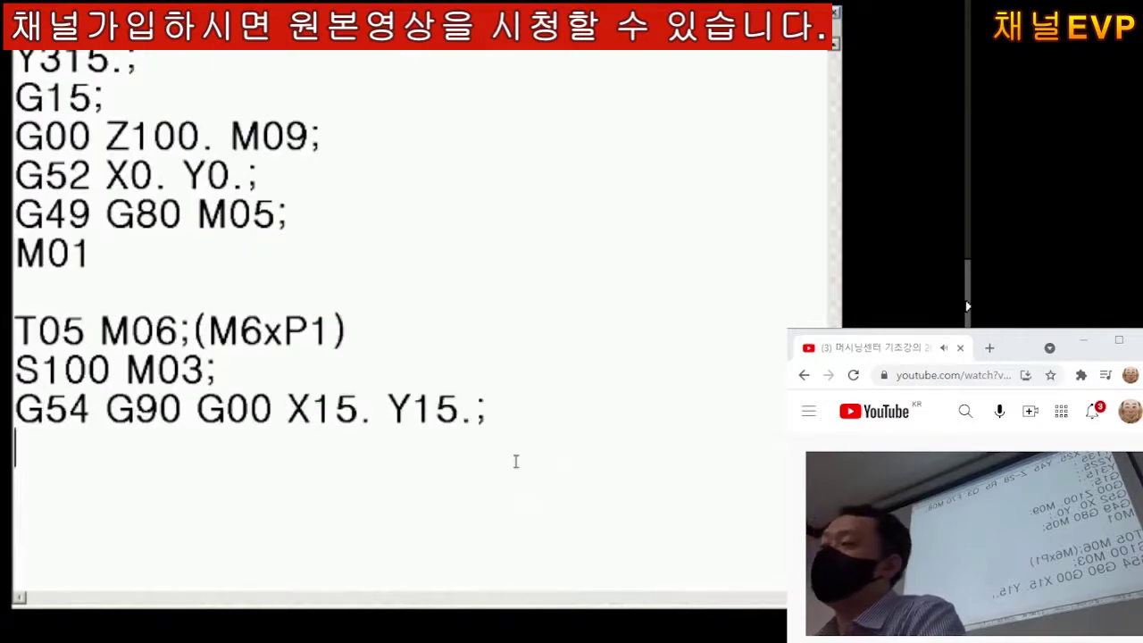
{"action": "type", "text": "G43 "}
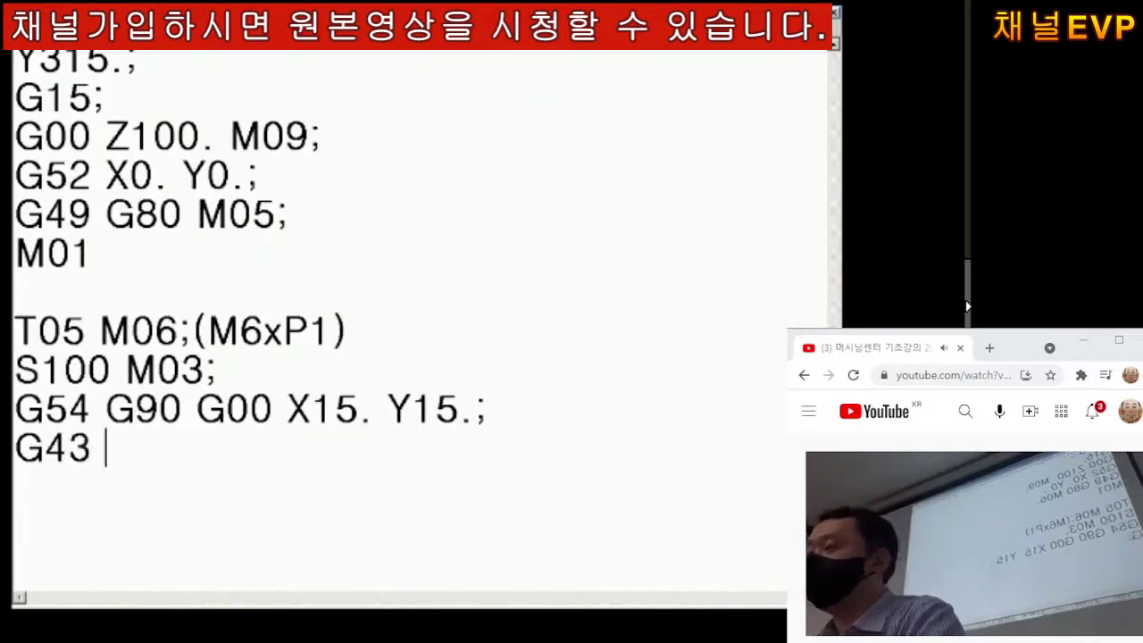
{"action": "type", "text": "H05 Z10.;"}
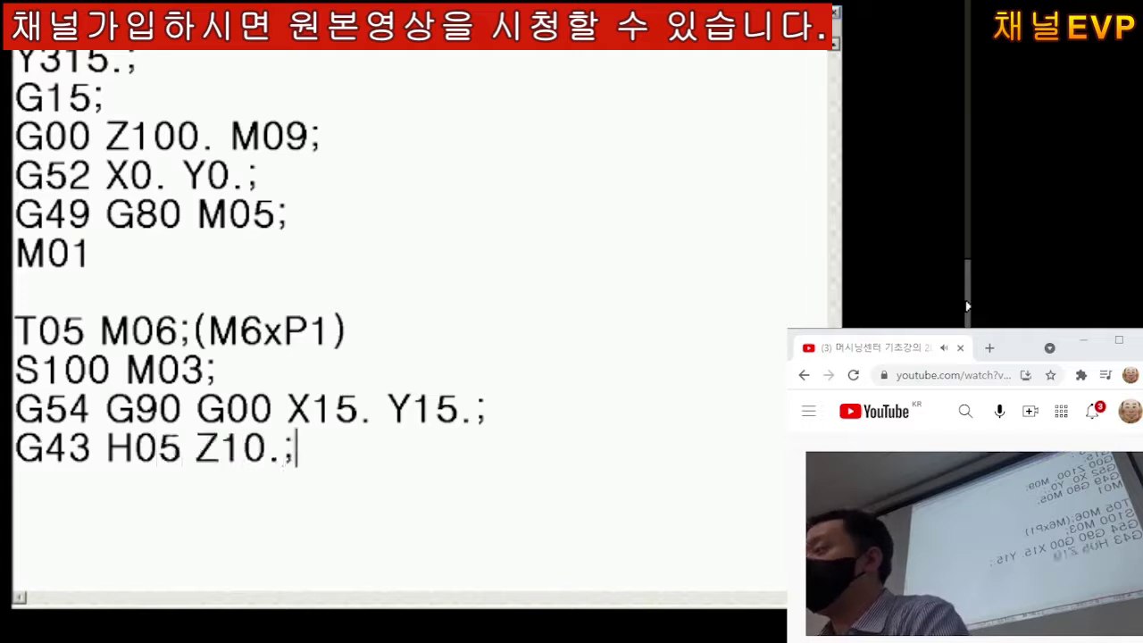
{"action": "key", "text": "Return"}
Begin the tapping line as G84 (X15. Y15.) Z-
{"action": "type", "text": "G8"}
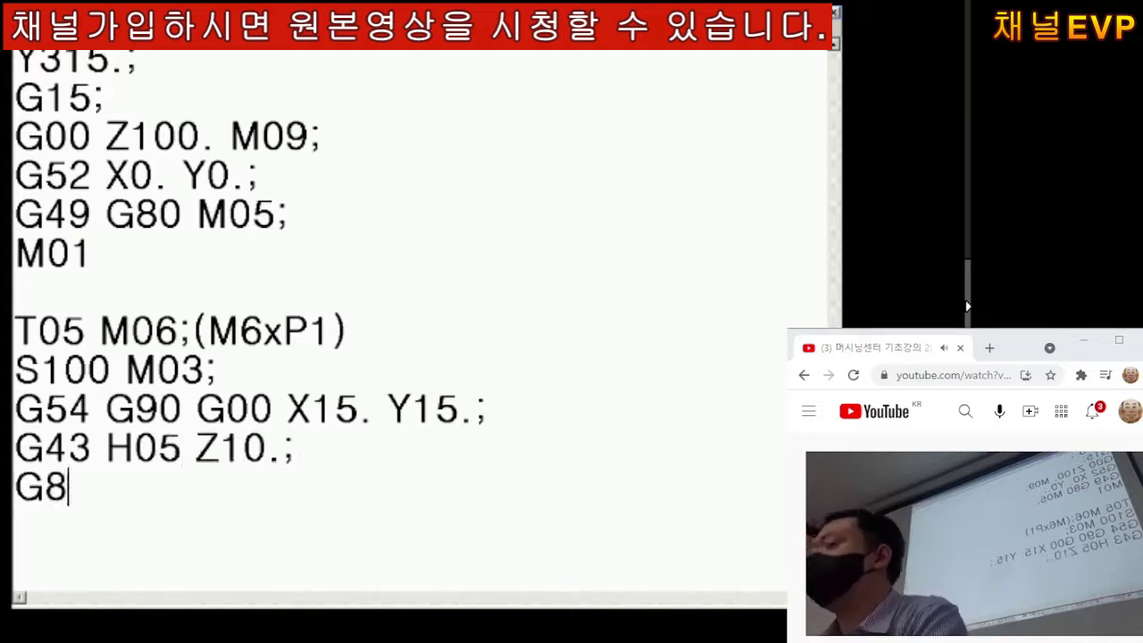
{"action": "type", "text": "4 X15"}
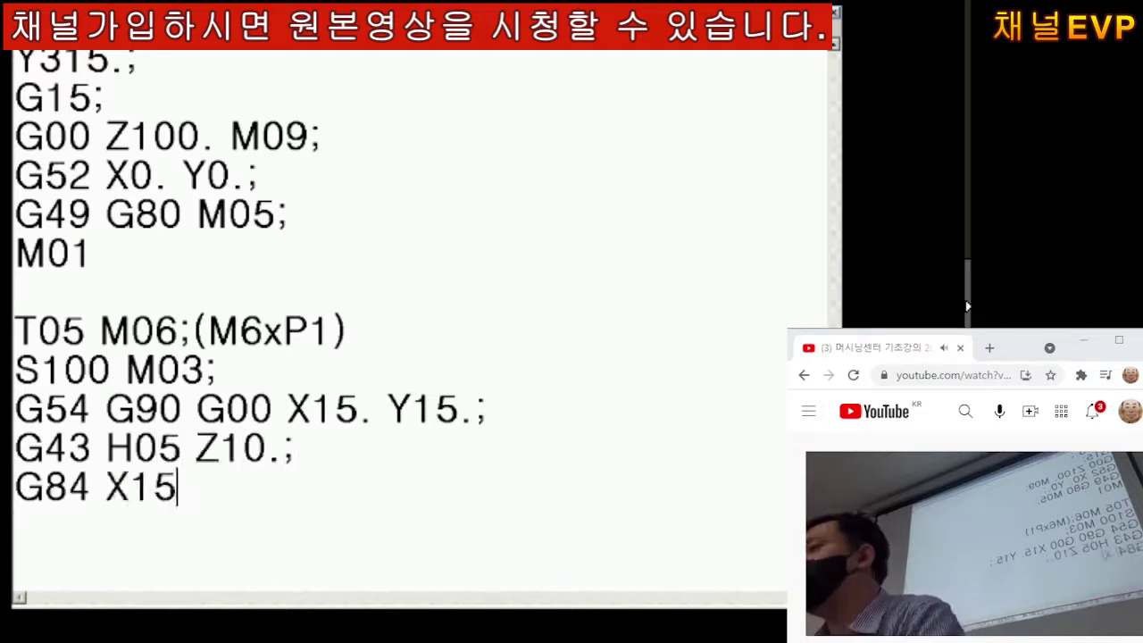
{"action": "type", "text": ". Y15.)"}
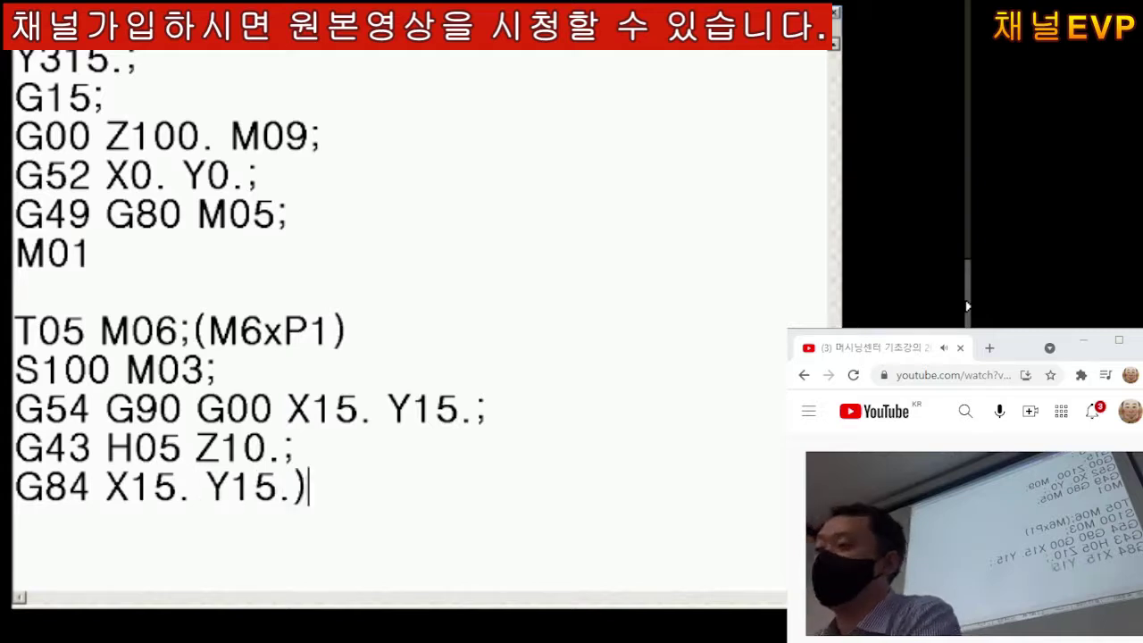
{"action": "key", "text": "Left"}
{"action": "key", "text": "Left"}
{"action": "key", "text": "Left"}
{"action": "key", "text": "Left"}
{"action": "key", "text": "Left"}
{"action": "key", "text": "Left"}
{"action": "key", "text": "Left"}
{"action": "key", "text": "Left"}
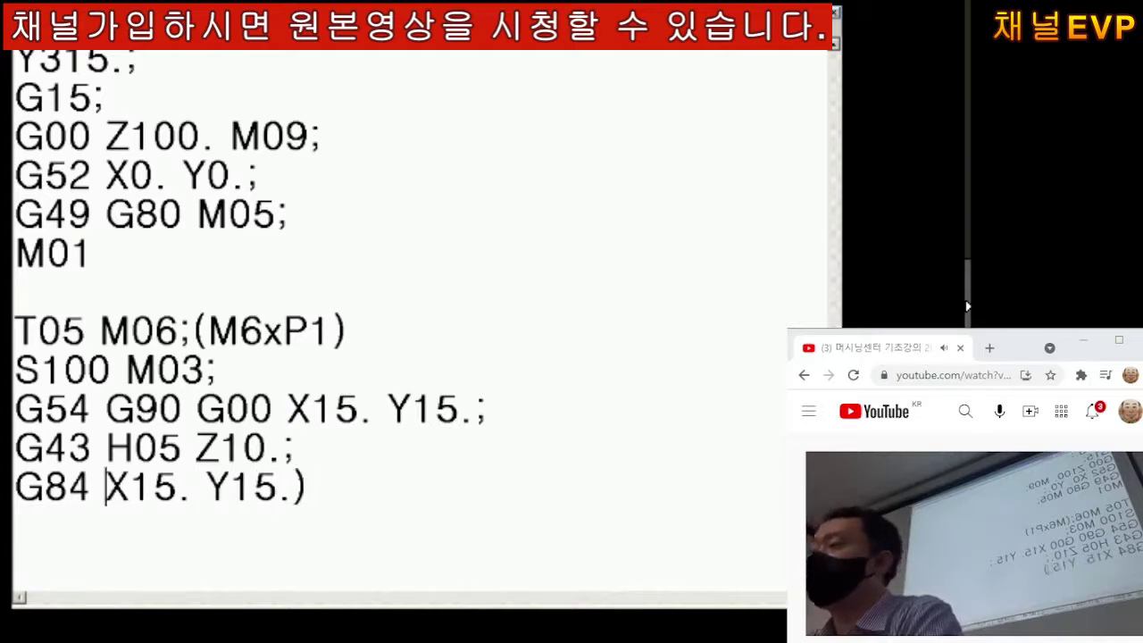
{"action": "type", "text": "("}
{"action": "key", "text": "Right"}
{"action": "key", "text": "Right"}
{"action": "key", "text": "Right"}
{"action": "key", "text": "Right"}
{"action": "key", "text": "Right"}
{"action": "key", "text": "Right"}
{"action": "key", "text": "Right"}
{"action": "key", "text": "Right"}
{"action": "key", "text": "Right"}
{"action": "key", "text": "Right"}
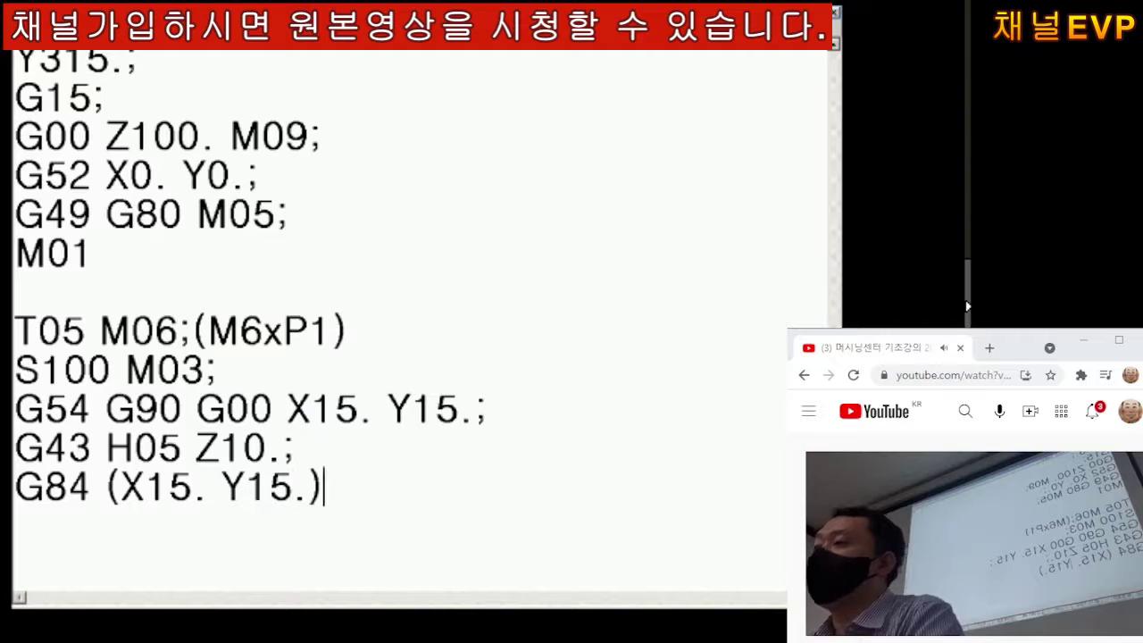
{"action": "type", "text": "Z-"}
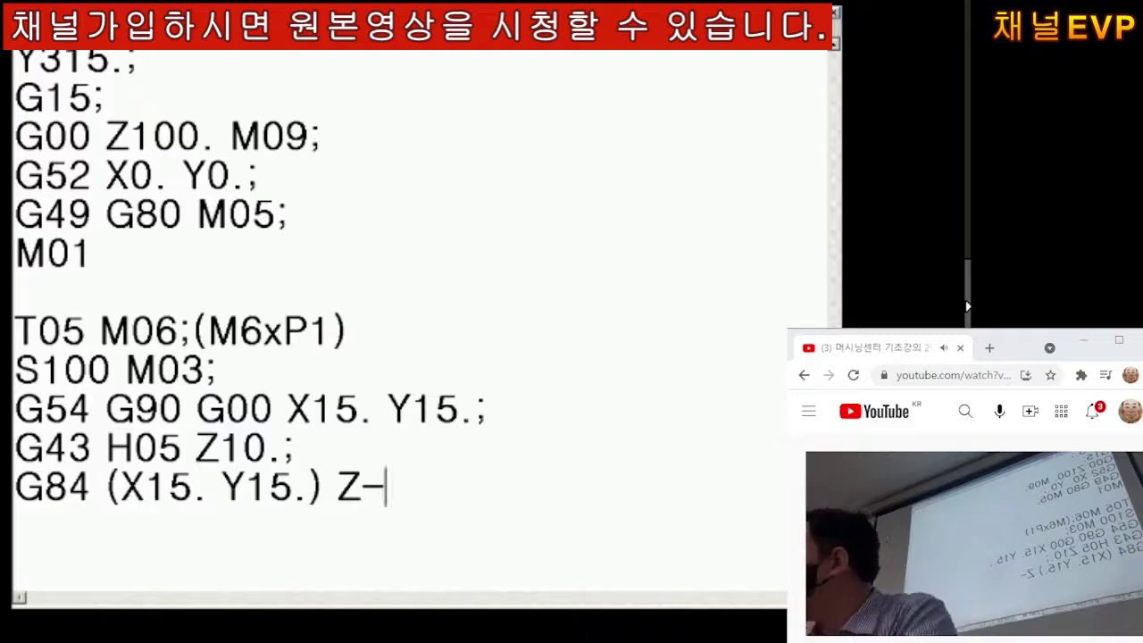
Scroll up to the 5.3 drill block and place the cursor at the G83 Z-27. depth
{"action": "left_click", "coordinate": [268, 369]}
{"action": "scroll", "coordinate": [442, 373], "scroll_direction": "up", "scroll_amount": 2}
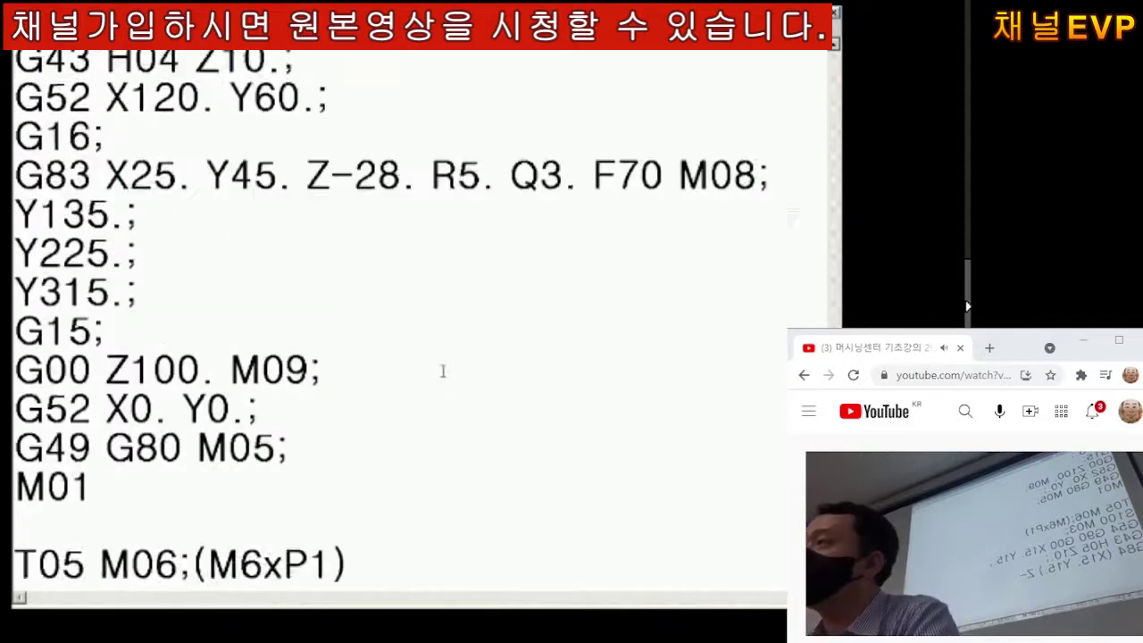
{"action": "scroll", "coordinate": [442, 373], "scroll_direction": "up", "scroll_amount": 3}
{"action": "scroll", "coordinate": [442, 373], "scroll_direction": "up", "scroll_amount": 1}
{"action": "scroll", "coordinate": [442, 373], "scroll_direction": "up", "scroll_amount": 4}
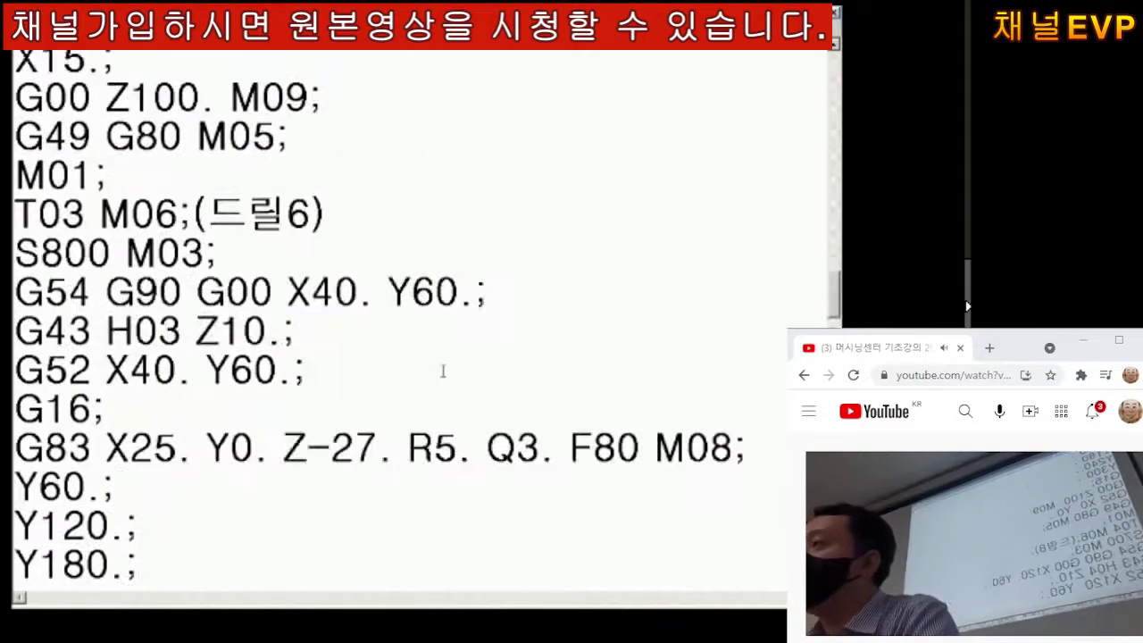
{"action": "scroll", "coordinate": [442, 371], "scroll_direction": "up", "scroll_amount": 3}
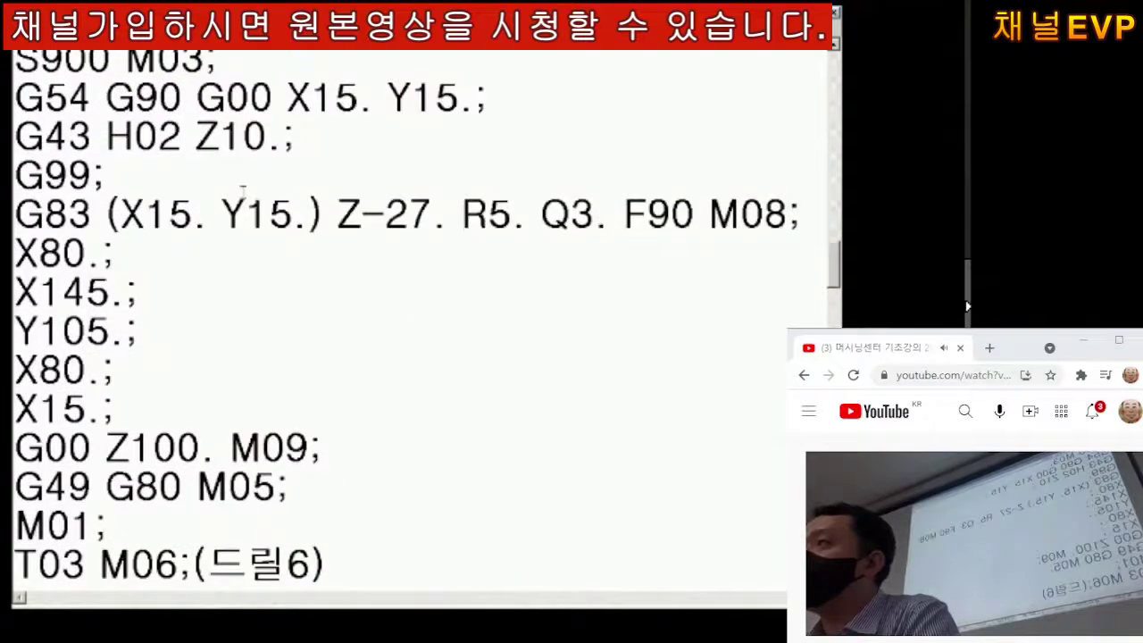
{"action": "scroll", "coordinate": [243, 191], "scroll_direction": "up", "scroll_amount": 1}
{"action": "left_click", "coordinate": [433, 330]}
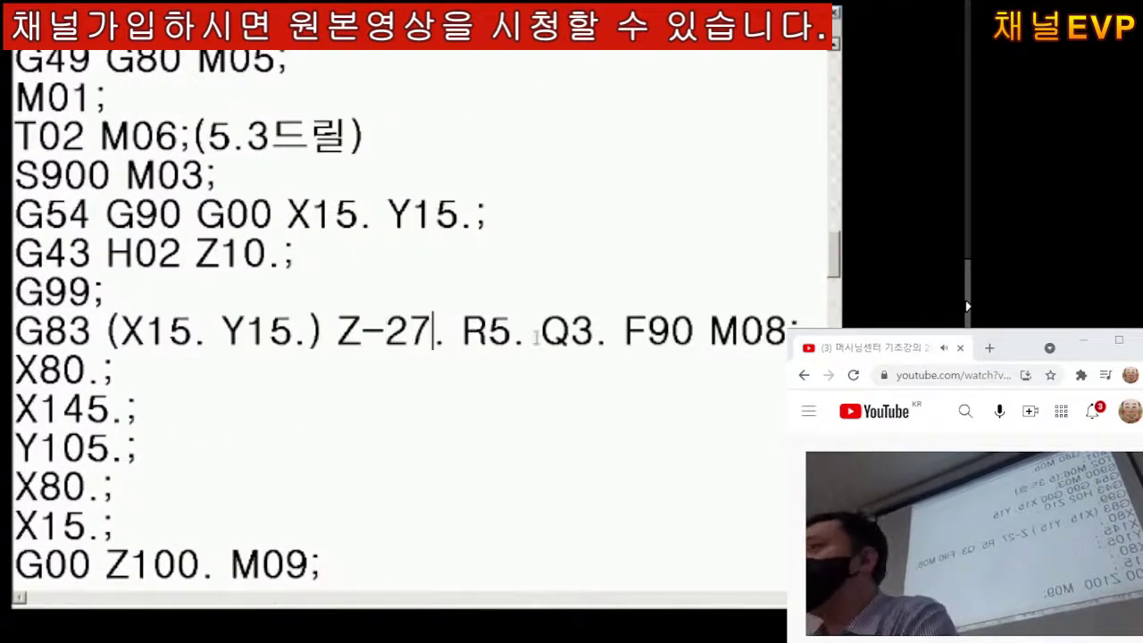
{"action": "key", "text": "Down"}
{"action": "key", "text": "Left"}
{"action": "key", "text": "Left"}
{"action": "key", "text": "Left"}
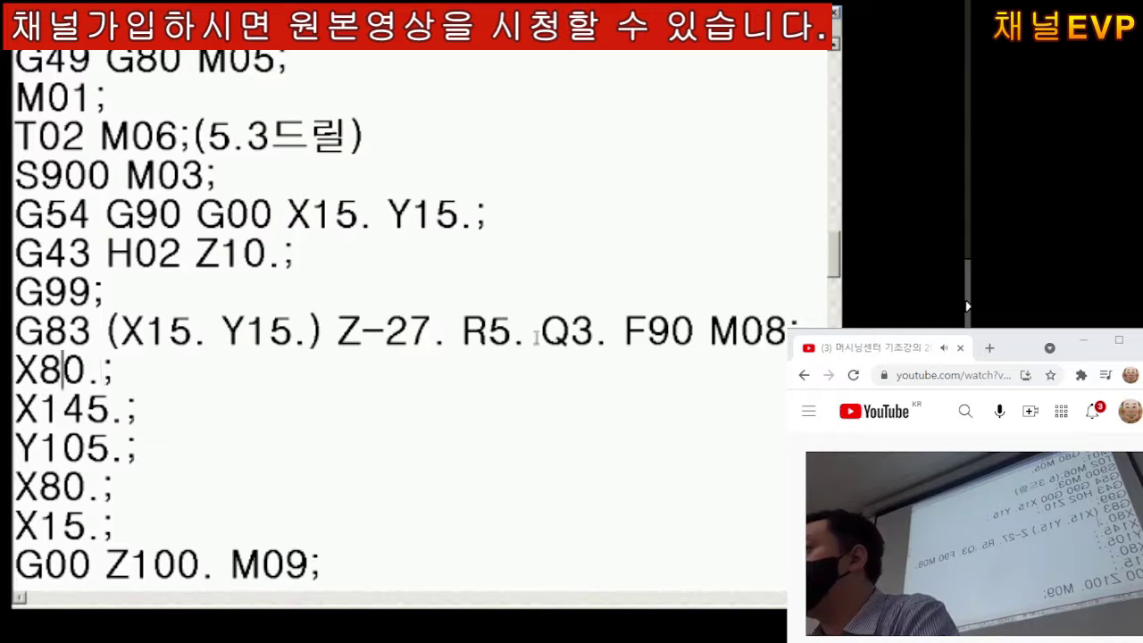
{"action": "key", "text": "Left"}
{"action": "key", "text": "Left"}
{"action": "key", "text": "Left"}
{"action": "key", "text": "Left"}
{"action": "key", "text": "Left"}
{"action": "key", "text": "Left"}
{"action": "key", "text": "Left"}
{"action": "key", "text": "Left"}
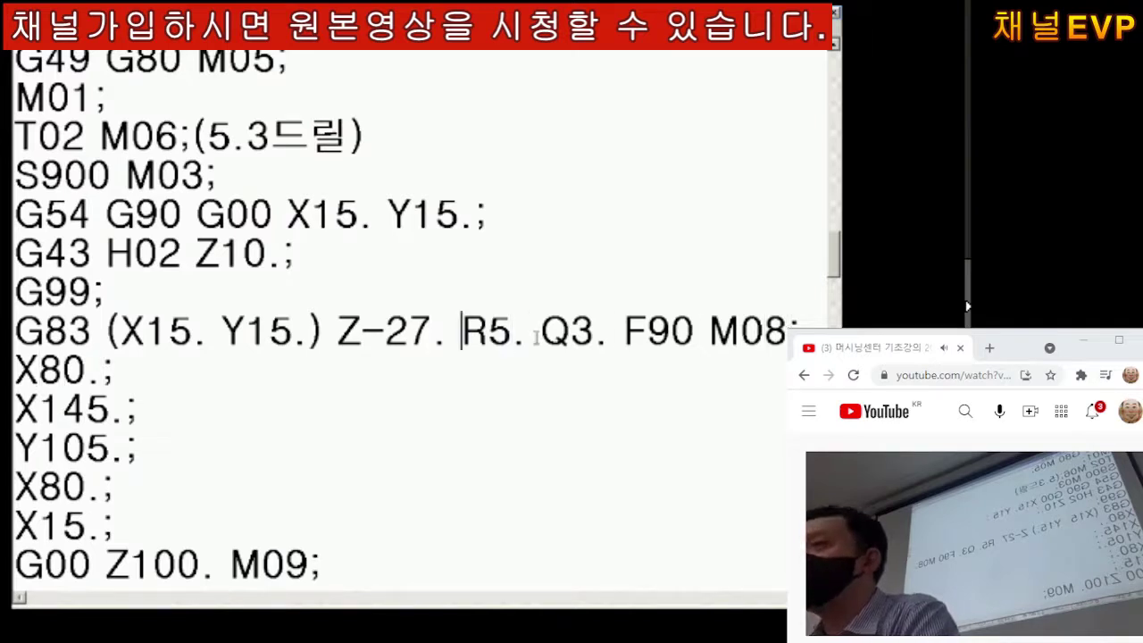
{"action": "key", "text": "Left"}
{"action": "key", "text": "Left"}
{"action": "key", "text": "Left"}
Change the G83 depth to Z-20. and scroll back down to the tapping block
{"action": "key", "text": "Right"}
{"action": "key", "text": "BackSpace"}
{"action": "key", "text": "BackSpace"}
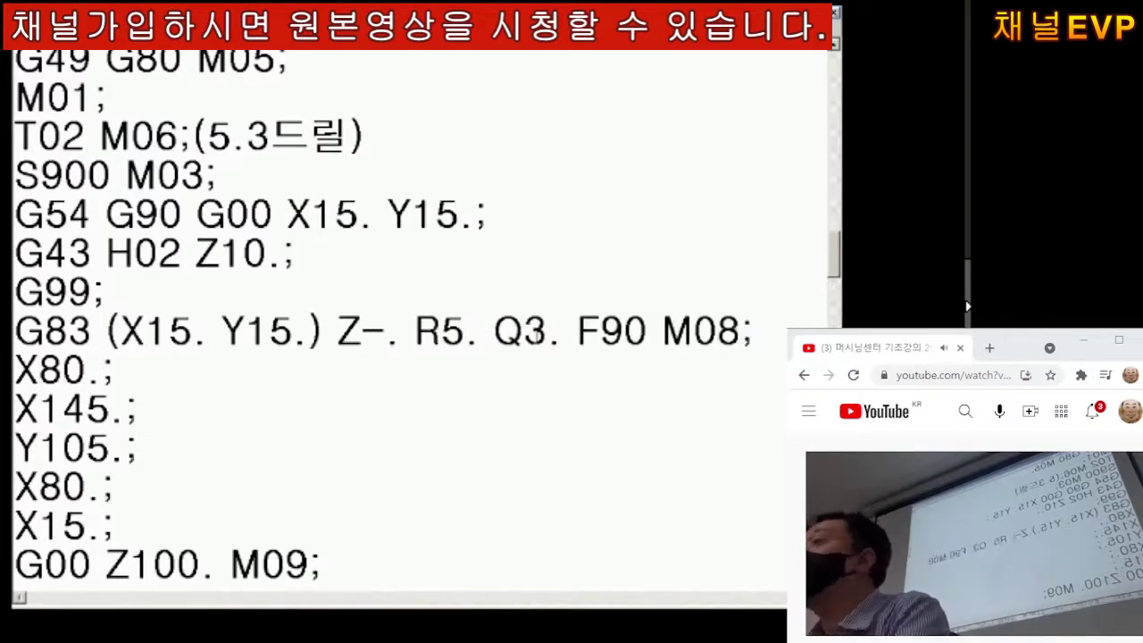
{"action": "type", "text": "20"}
{"action": "key", "text": "Down"}
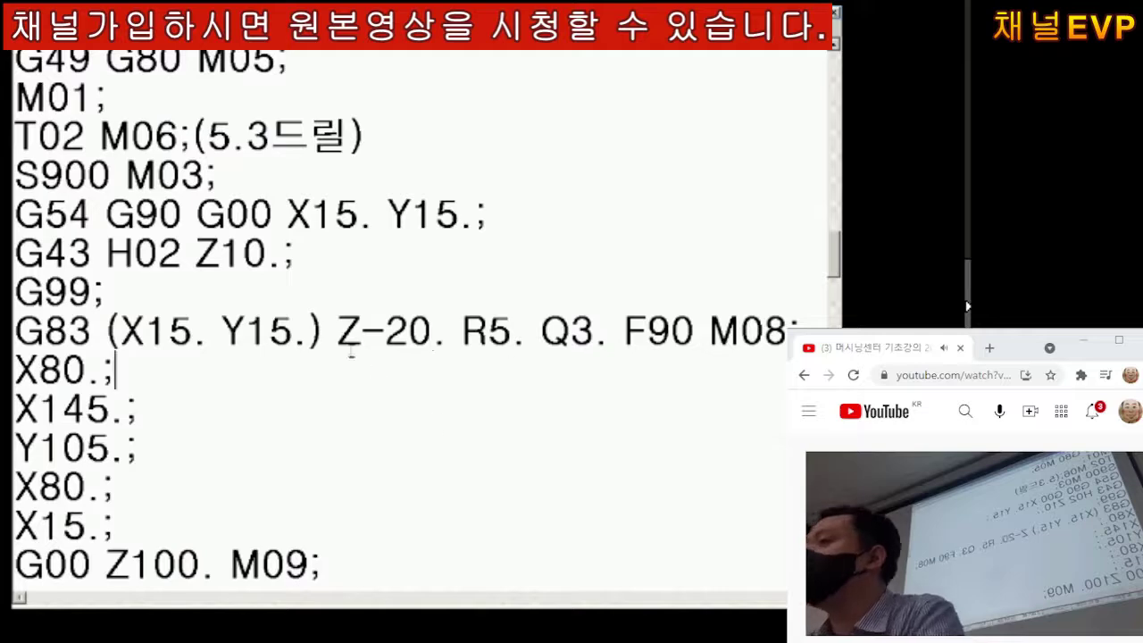
{"action": "left_click_drag", "start_coordinate": [339, 331], "coordinate": [456, 341]}
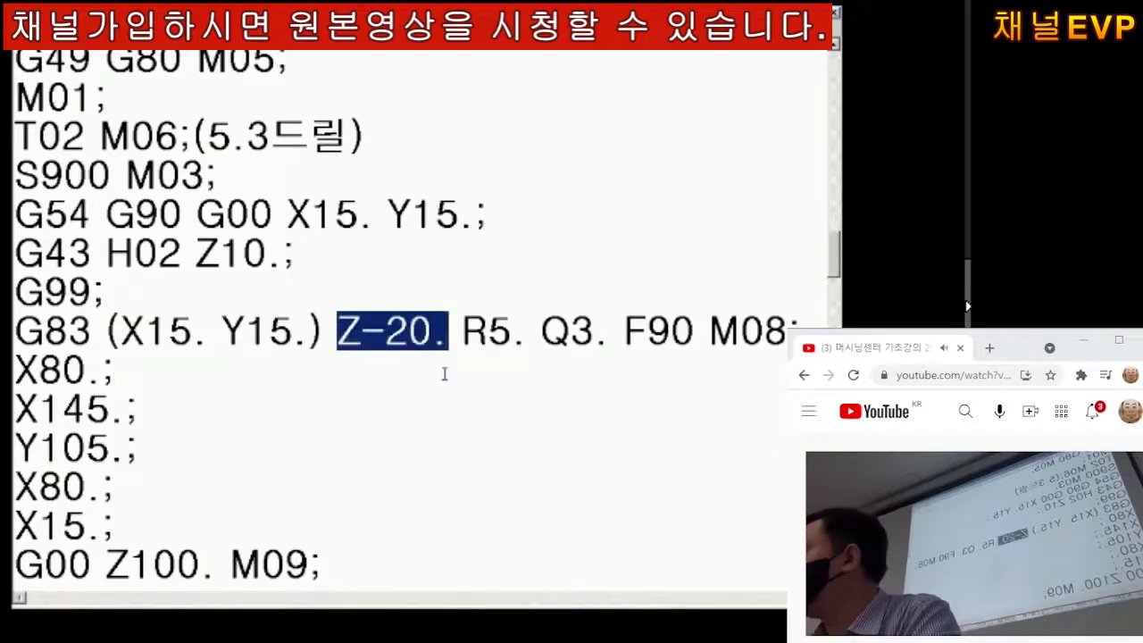
{"action": "scroll", "coordinate": [444, 373], "scroll_direction": "down", "scroll_amount": 3}
{"action": "scroll", "coordinate": [442, 374], "scroll_direction": "down", "scroll_amount": 5}
{"action": "scroll", "coordinate": [441, 373], "scroll_direction": "down", "scroll_amount": 2}
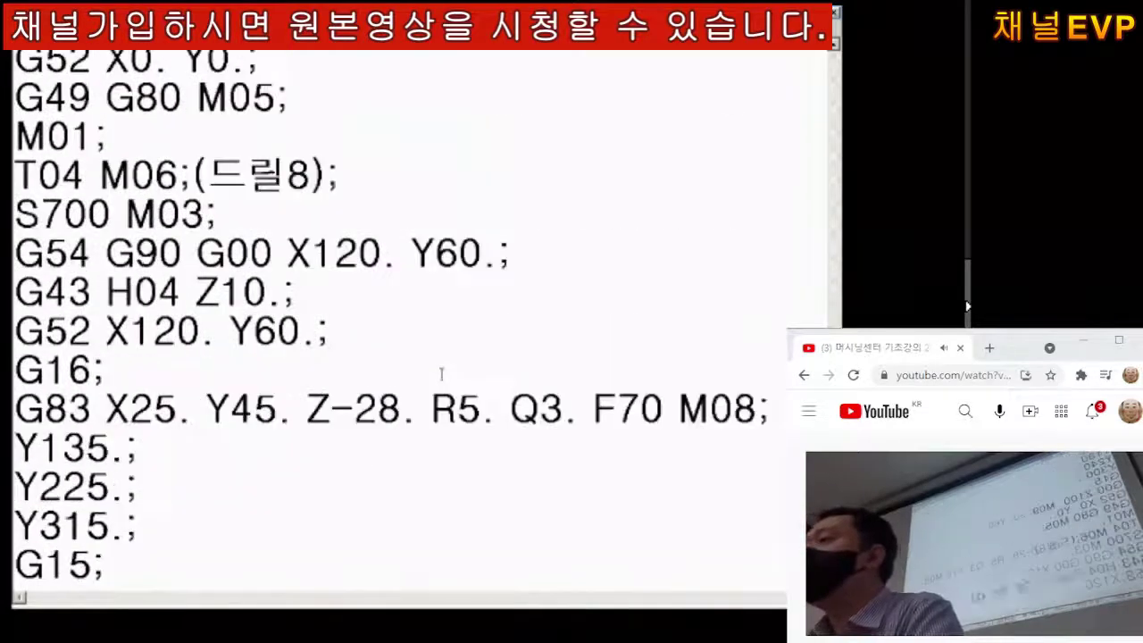